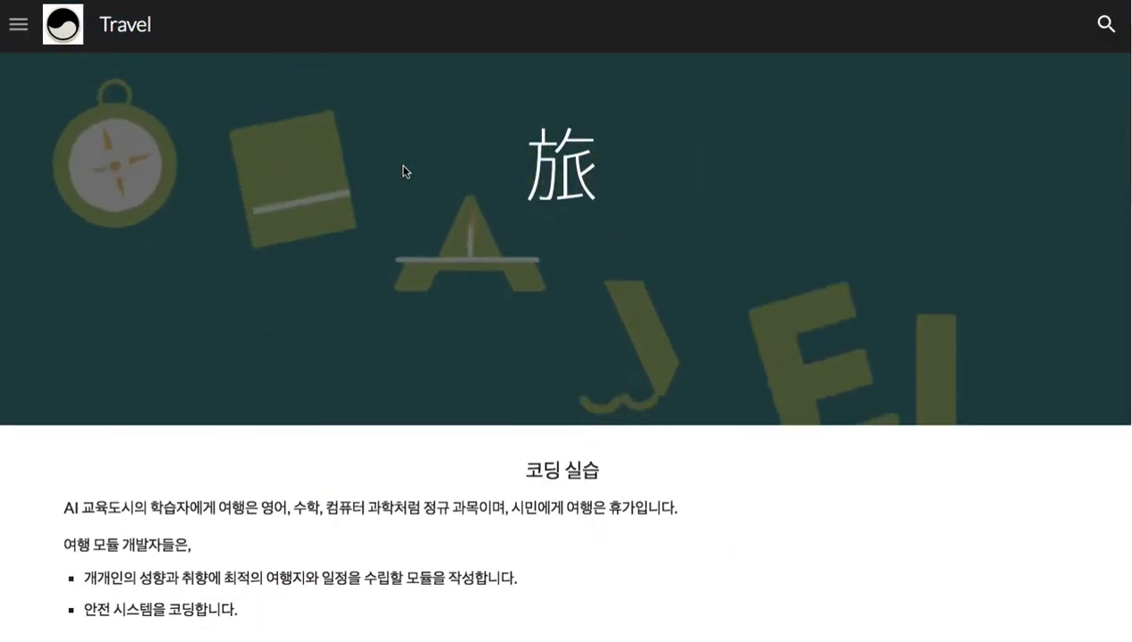
- Look through the Travel site's navigation and its sections on destinations, lodging, meals and safety
click(19, 25)
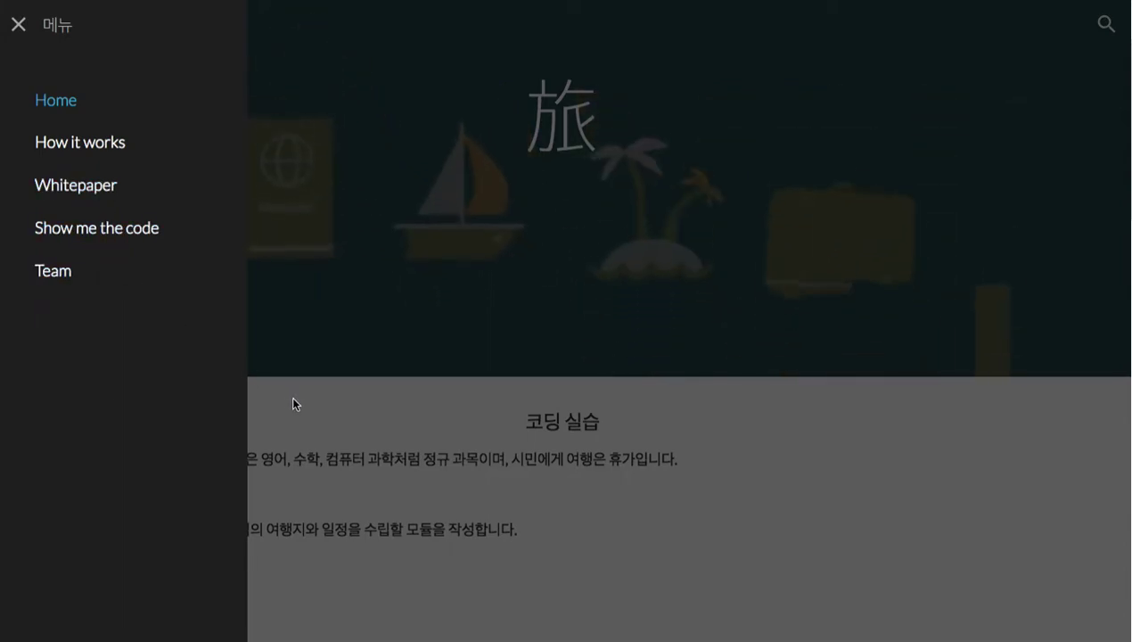
click(290, 395)
scroll(267, 383, down, 7)
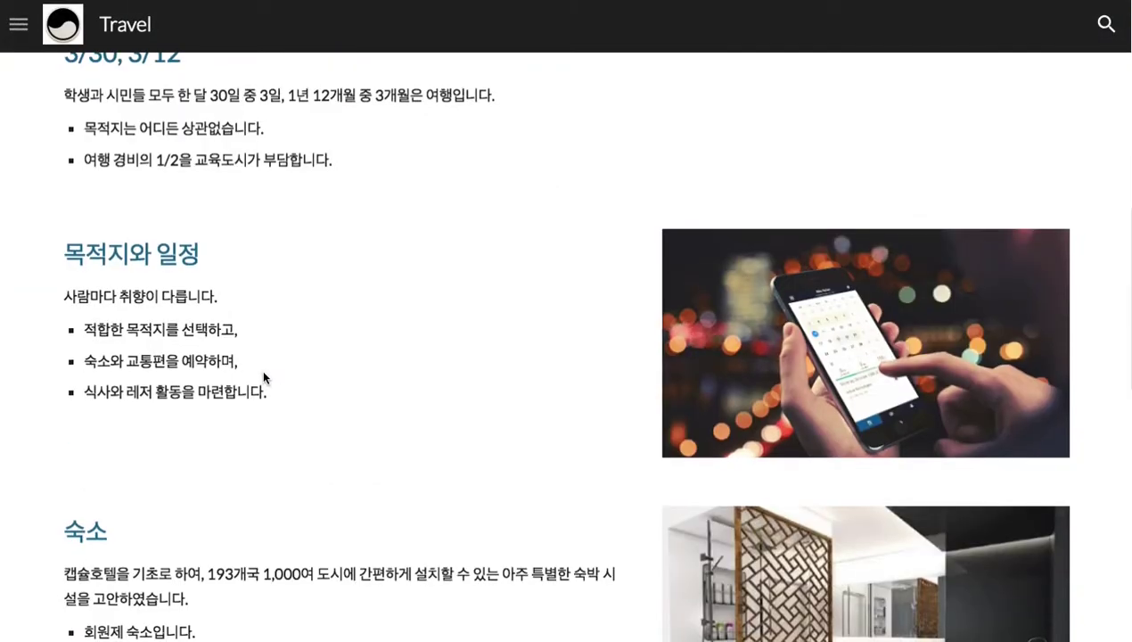
scroll(265, 379, down, 4)
scroll(264, 378, down, 4)
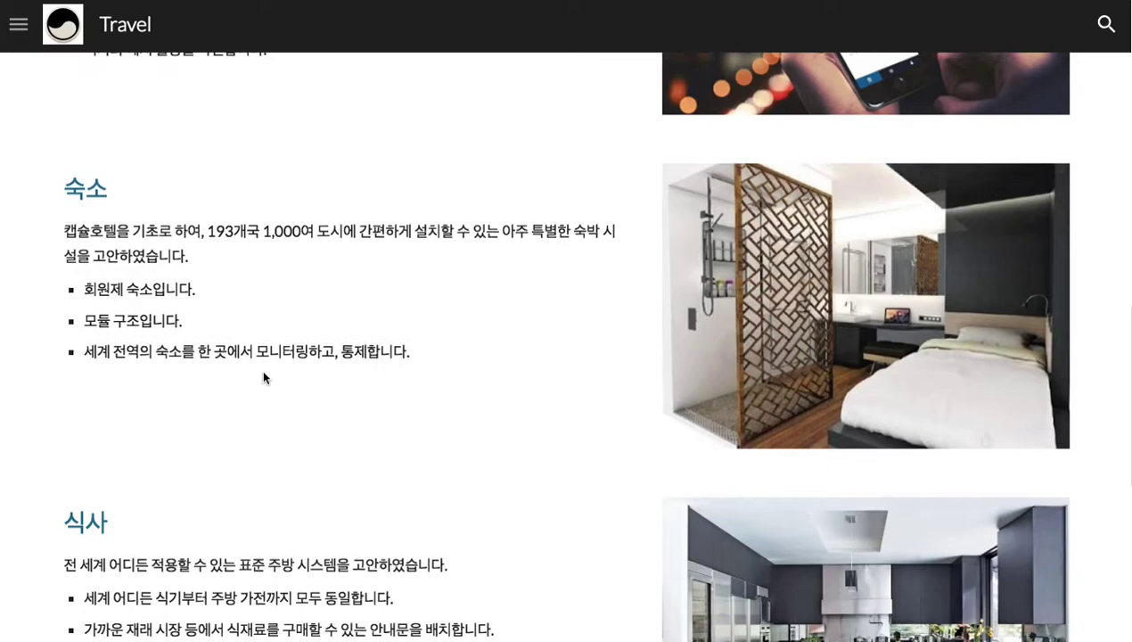
scroll(259, 375, down, 4)
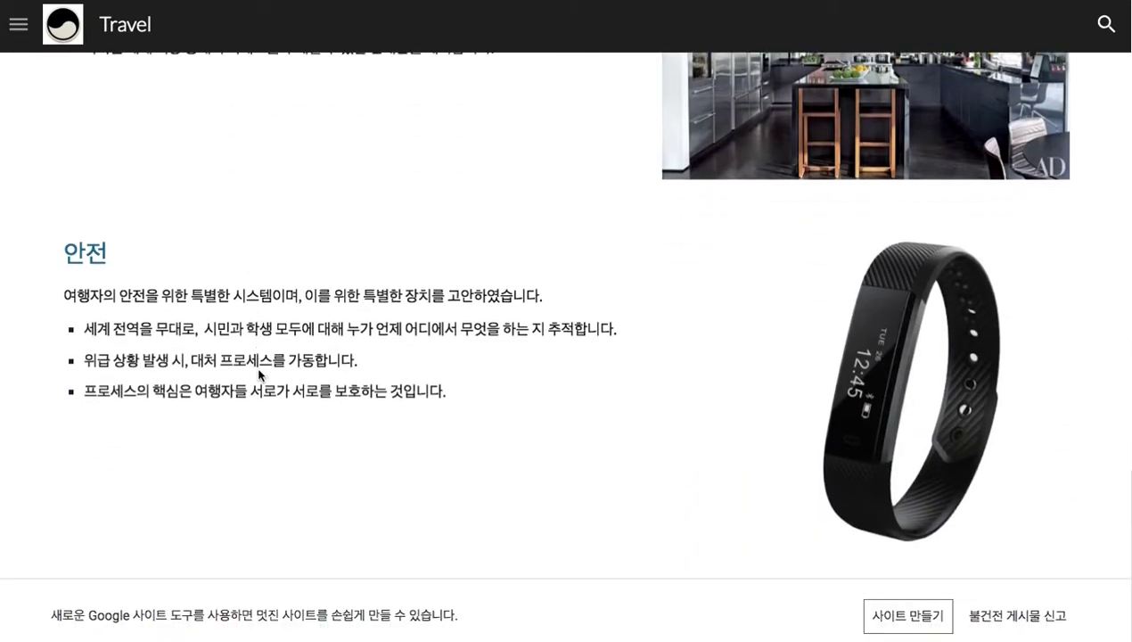
scroll(257, 364, up, 18)
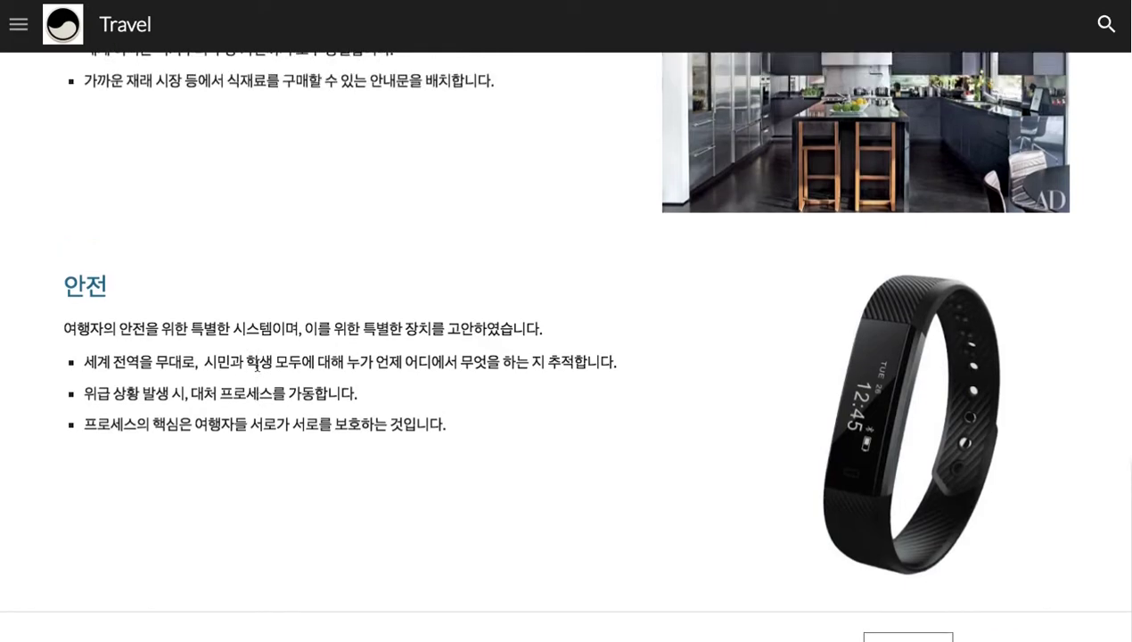
scroll(250, 335, up, 3)
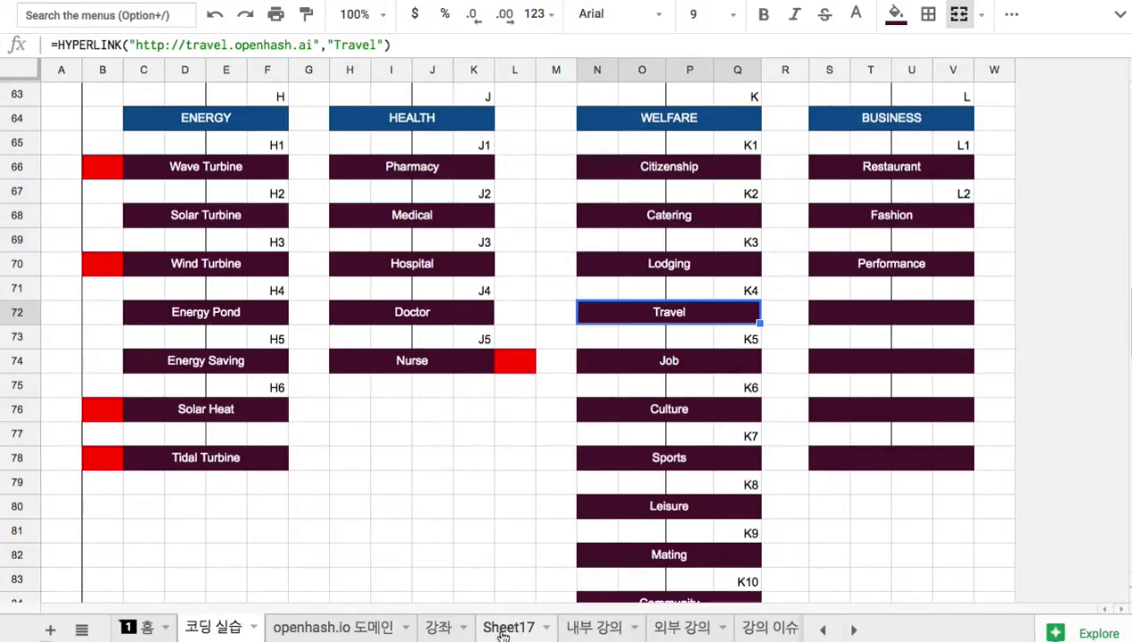
- Switch to Sheet17 of the spreadsheet and enter the title "Travel" in the blue row 2 banner
click(506, 627)
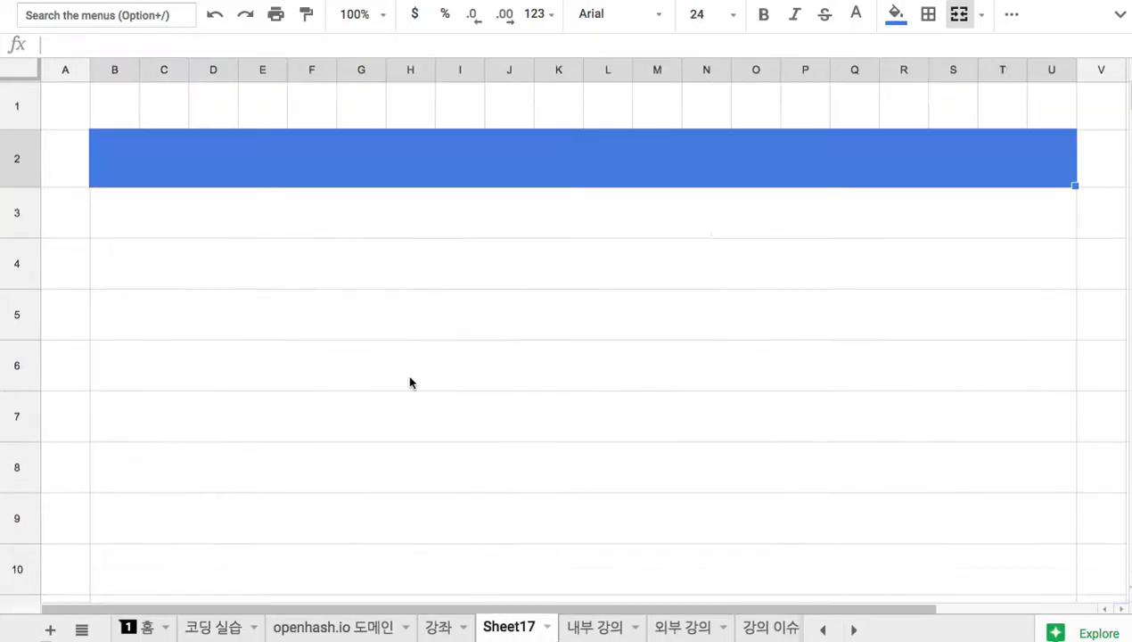
text(Travel)
key(Return)
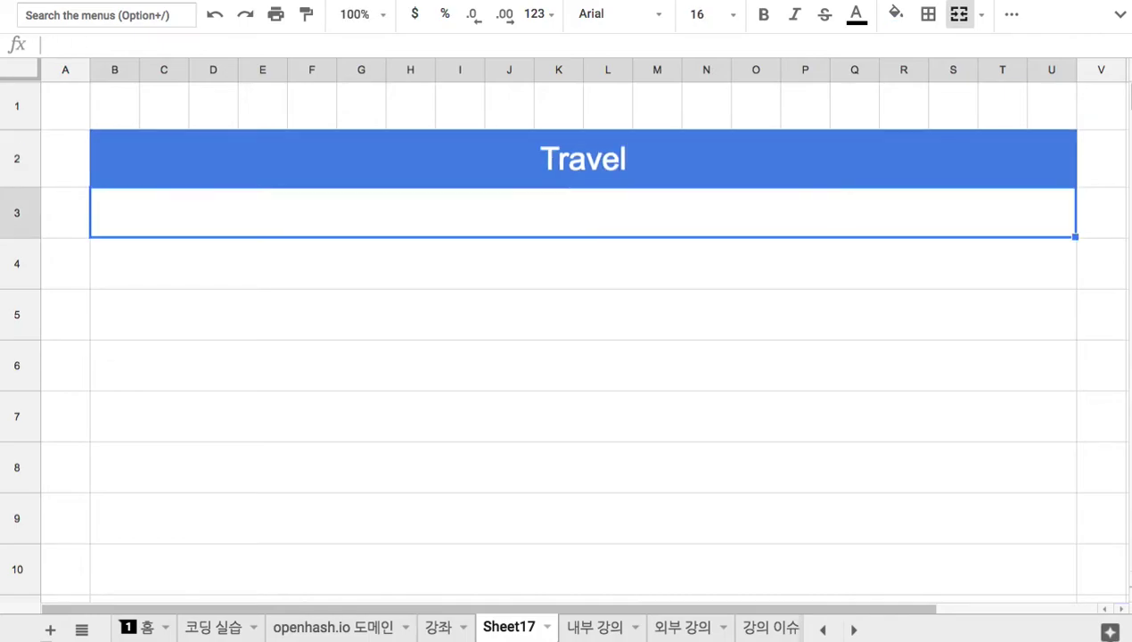
- Enter the heading "1. 학생" in row 3 below the Travel title
text(1. tlai)
key(BackSpace)
key(BackSpace)
key(BackSpace)
text(시)
key(BackSpace)
key(BackSpace)
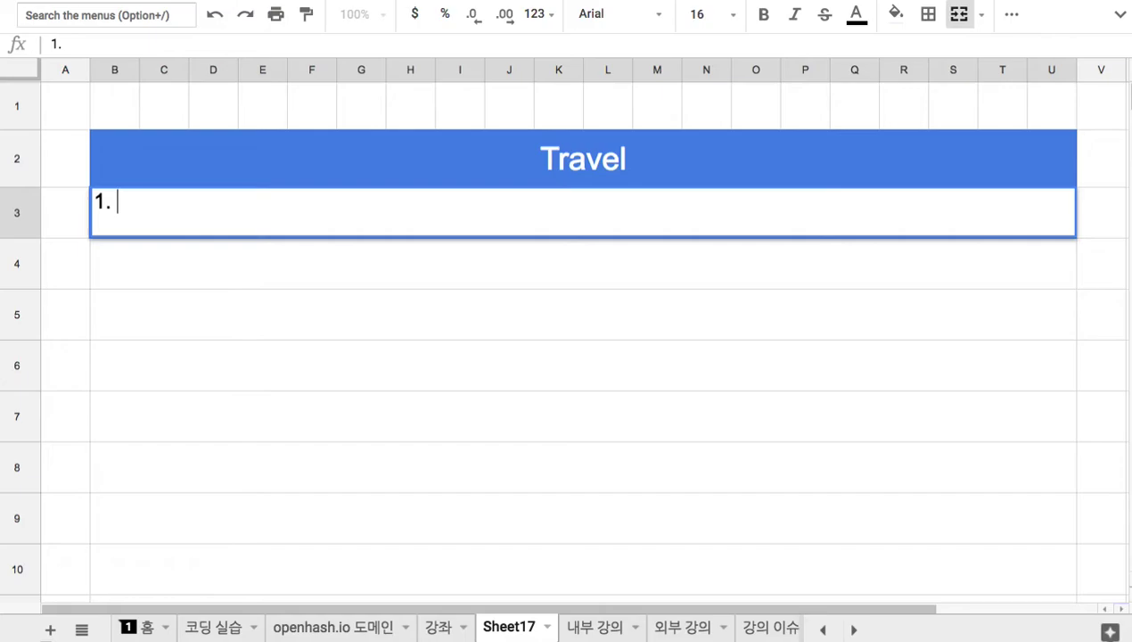
text(학생)
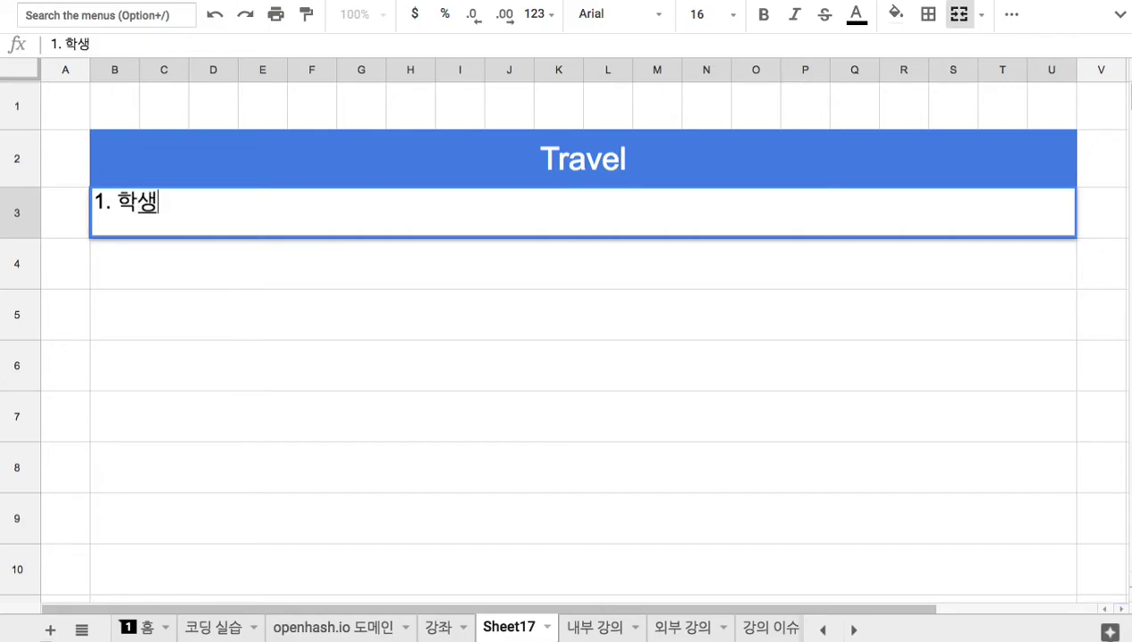
key(Return)
- Write the opening "1) 여행은 정규 과목" in row 4 under the student heading
text(1 여)
key(BackSpace)
key(BackSpace)
text() ㅈ)
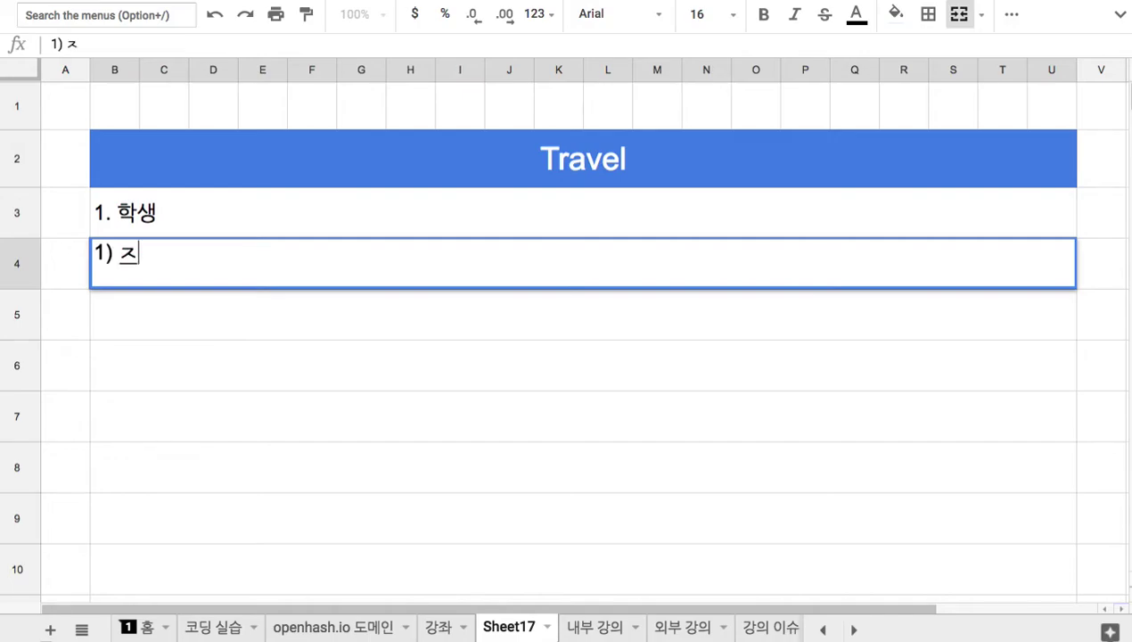
key(BackSpace)
text(여행은 정ㄱ)
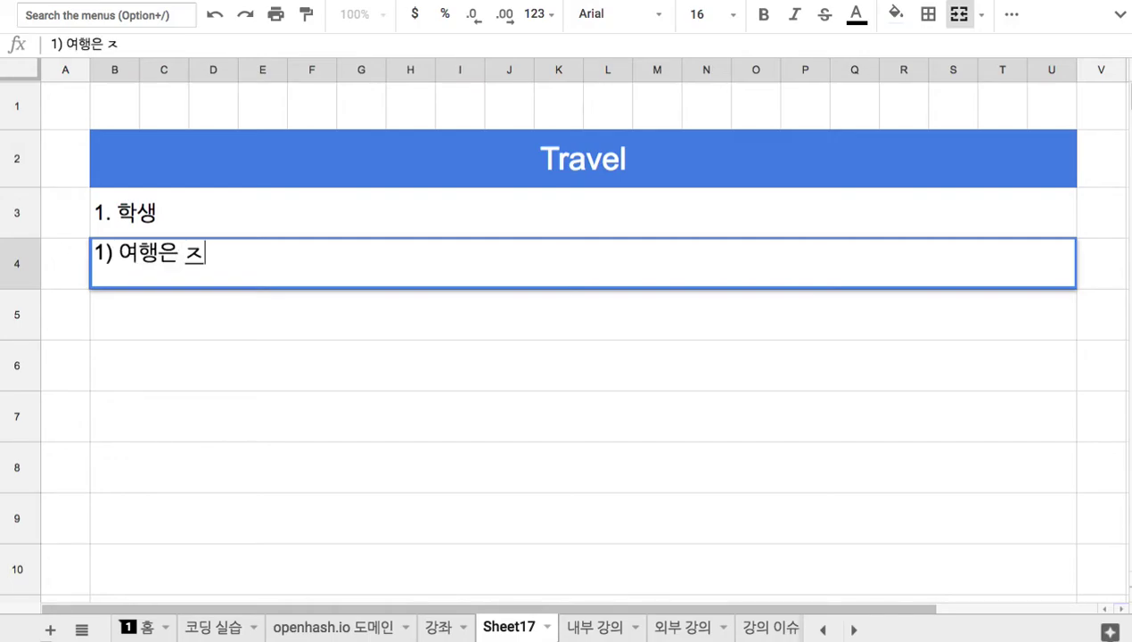
text(ㅠ 과목)
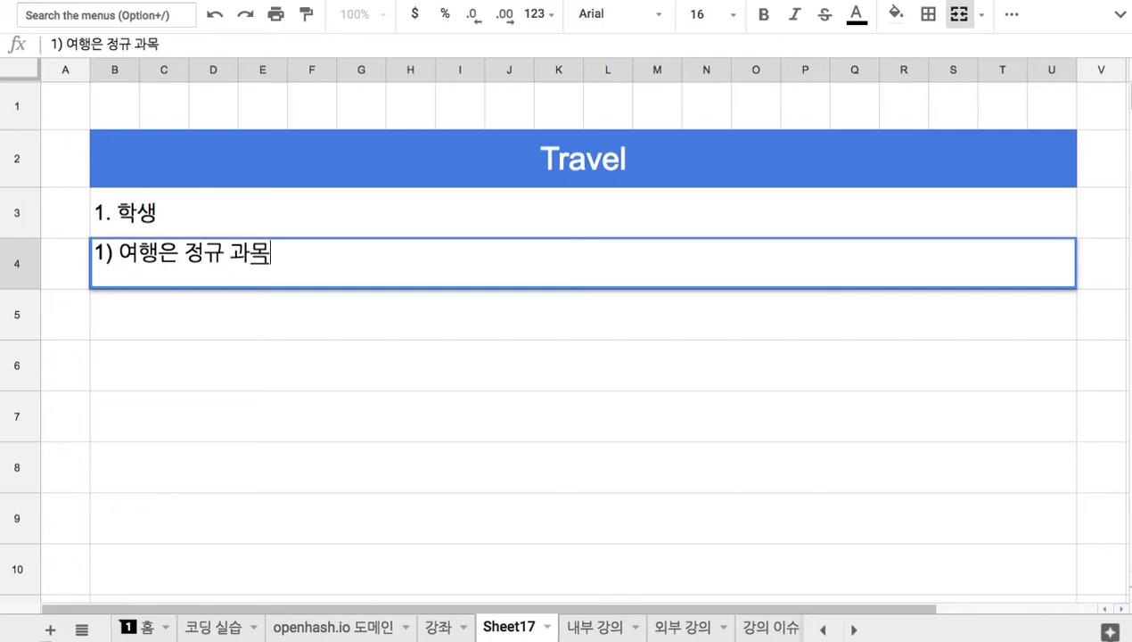
- Complete the row 4 item with ": 1년 중 몇 개월을 여행으로 하고, 목적지 어디로 할 것인지(국내, 해외)"
text(: 1년 )
text(중 몇)
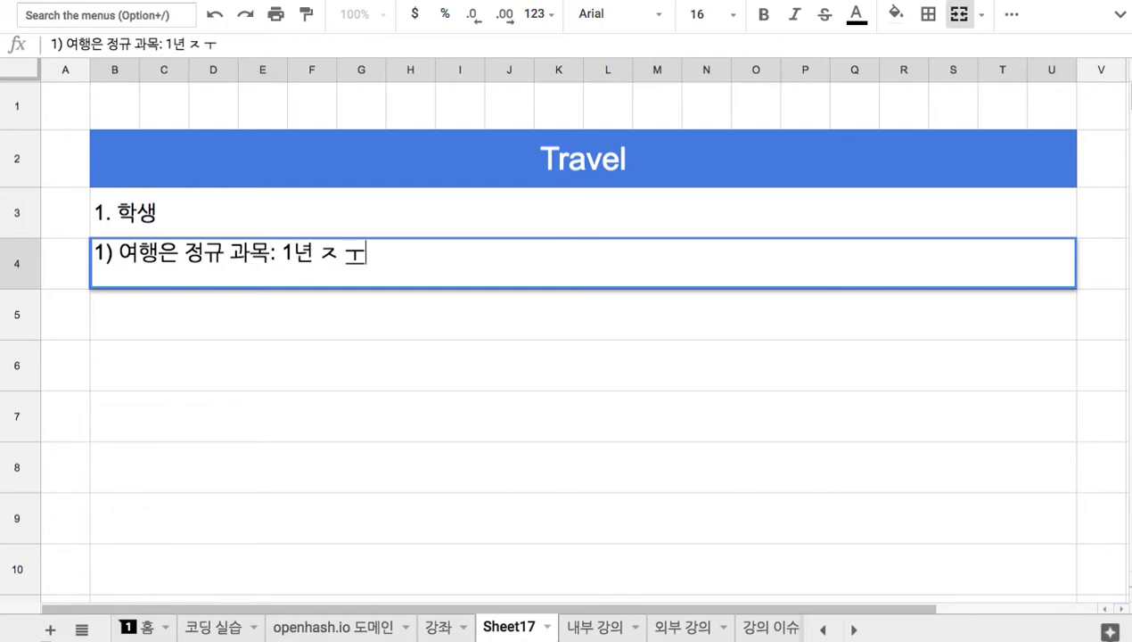
text( 개월)
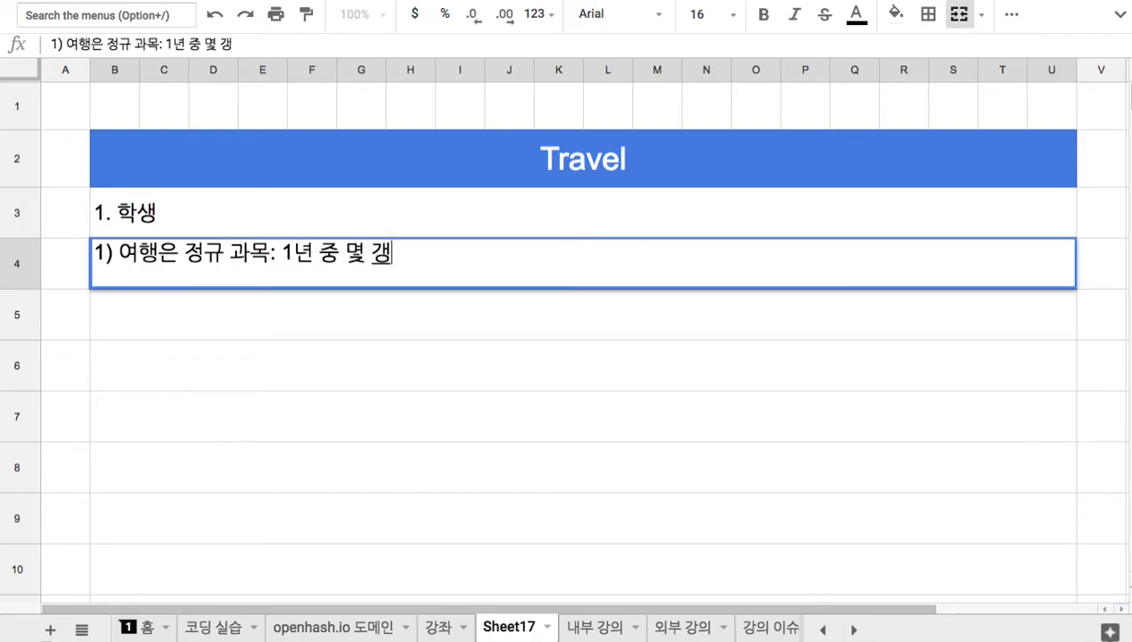
text(을 )
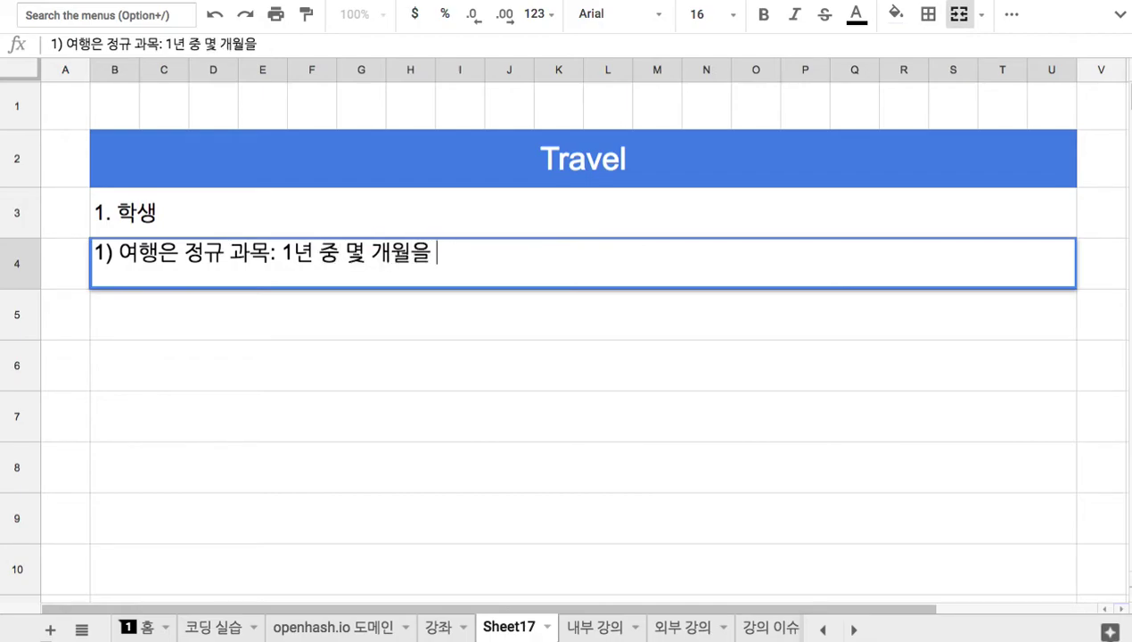
text(여행으로 학고, 목적지 )
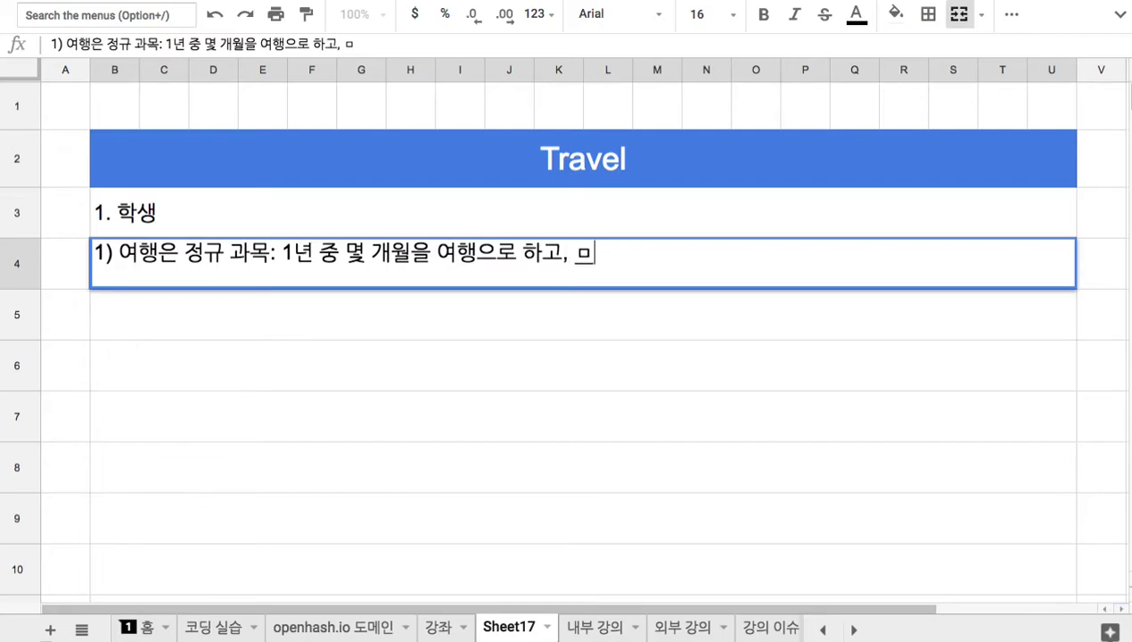
text(어디)
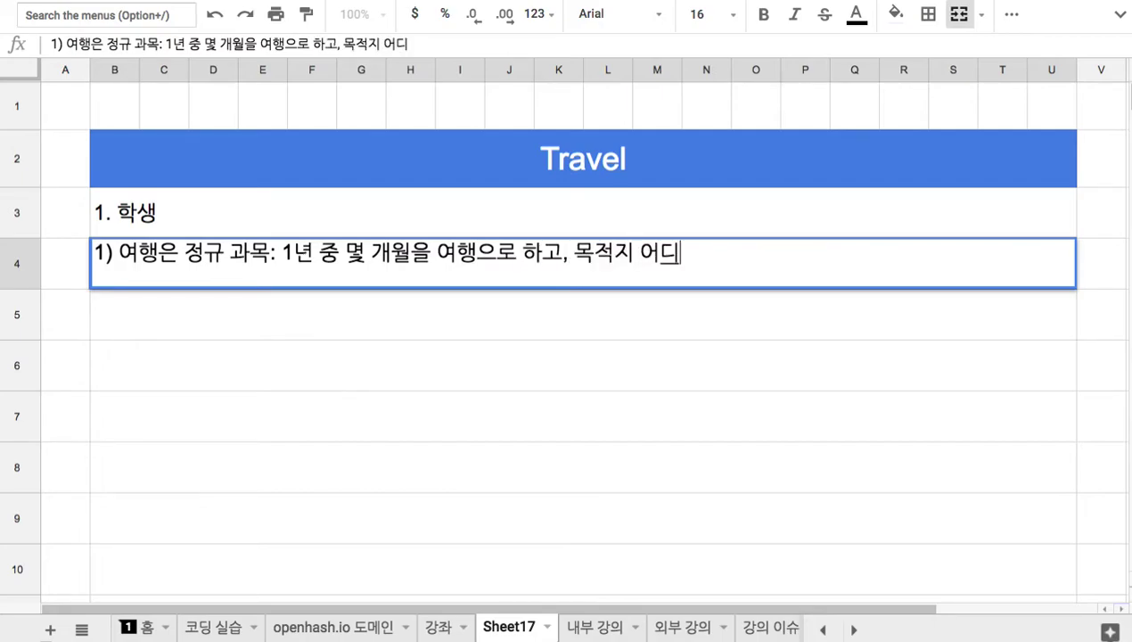
text(로 핣 것인지)
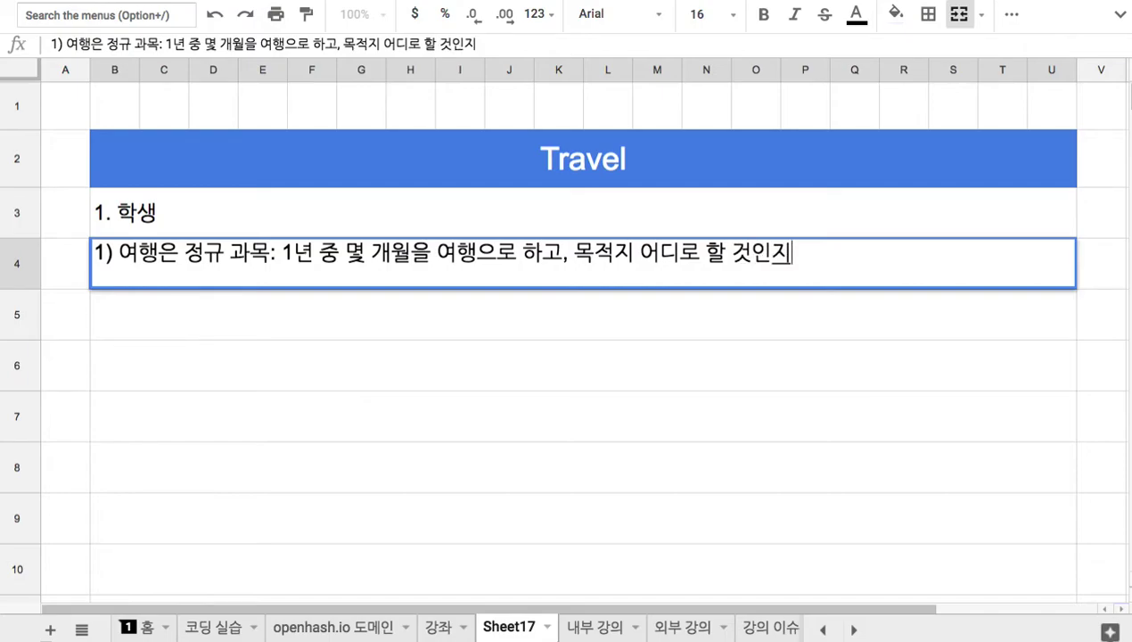
text((국내, )
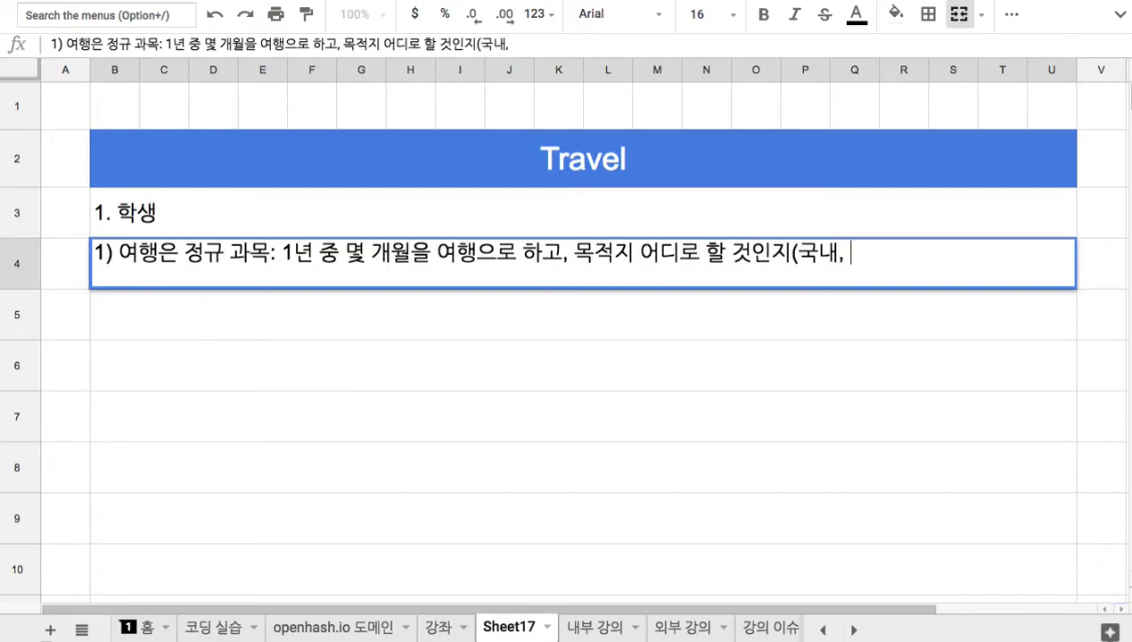
text(해오ㅣ))
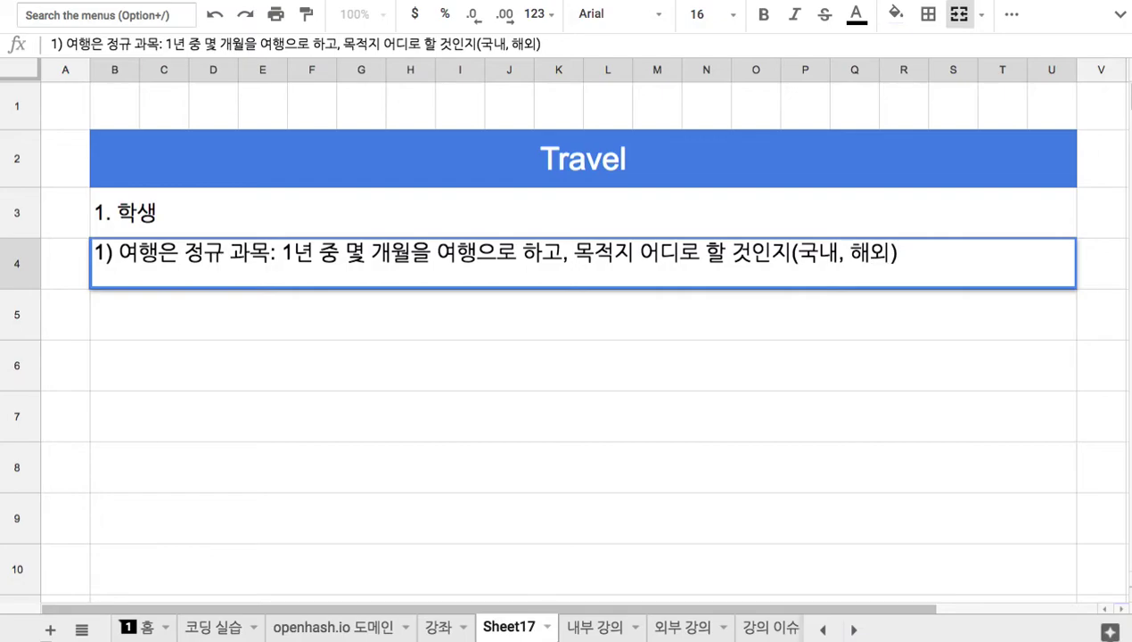
click(528, 169)
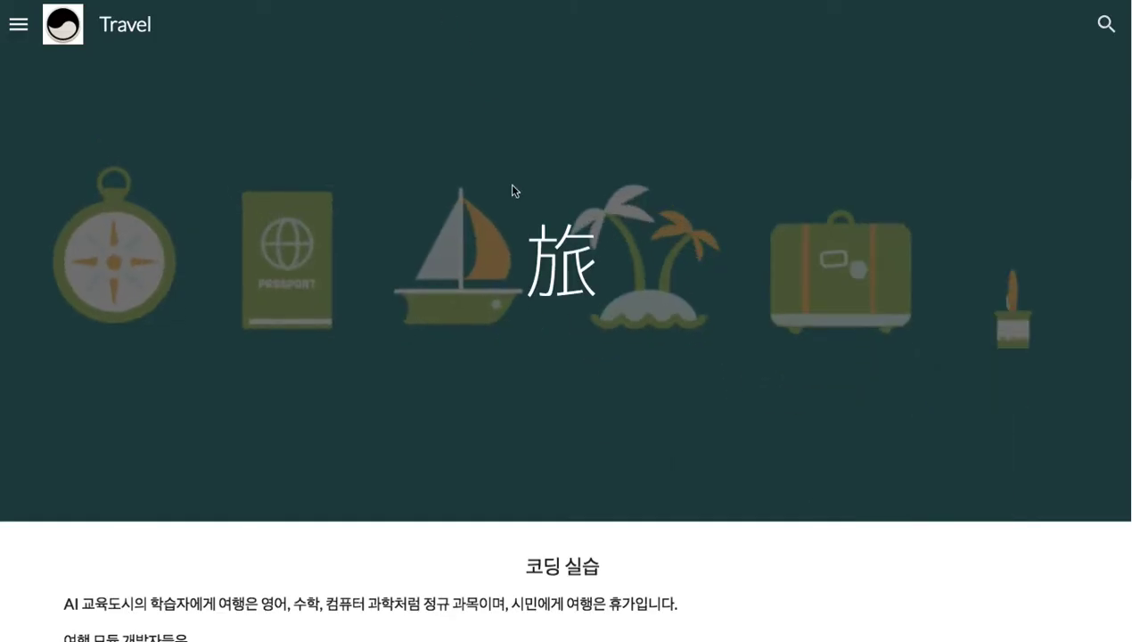
drag(512, 190, 609, 328)
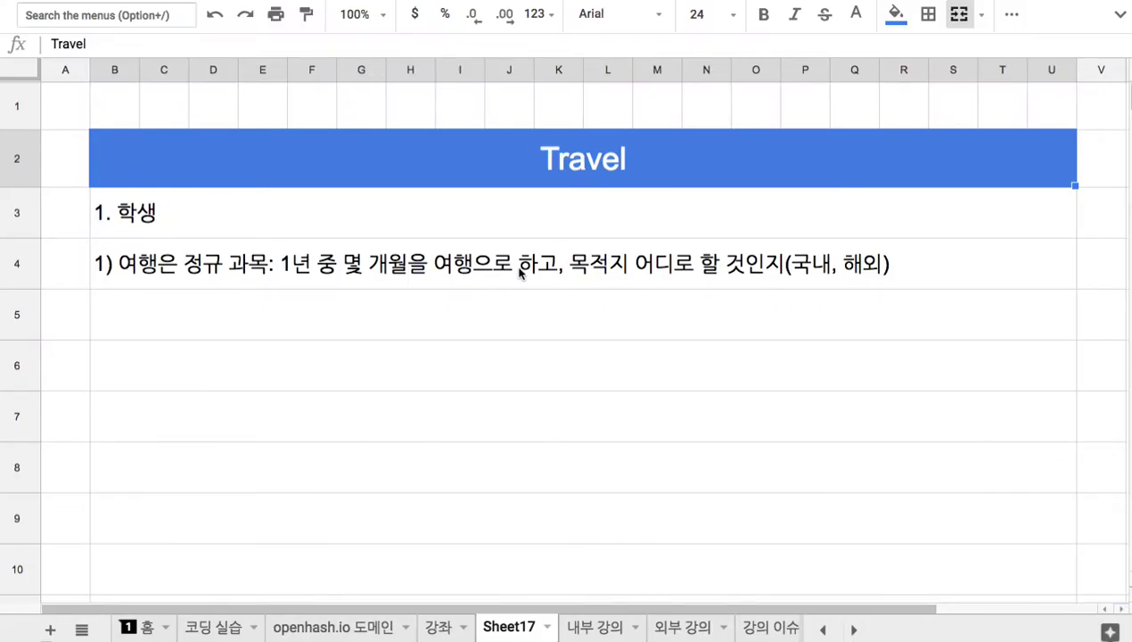
click(513, 271)
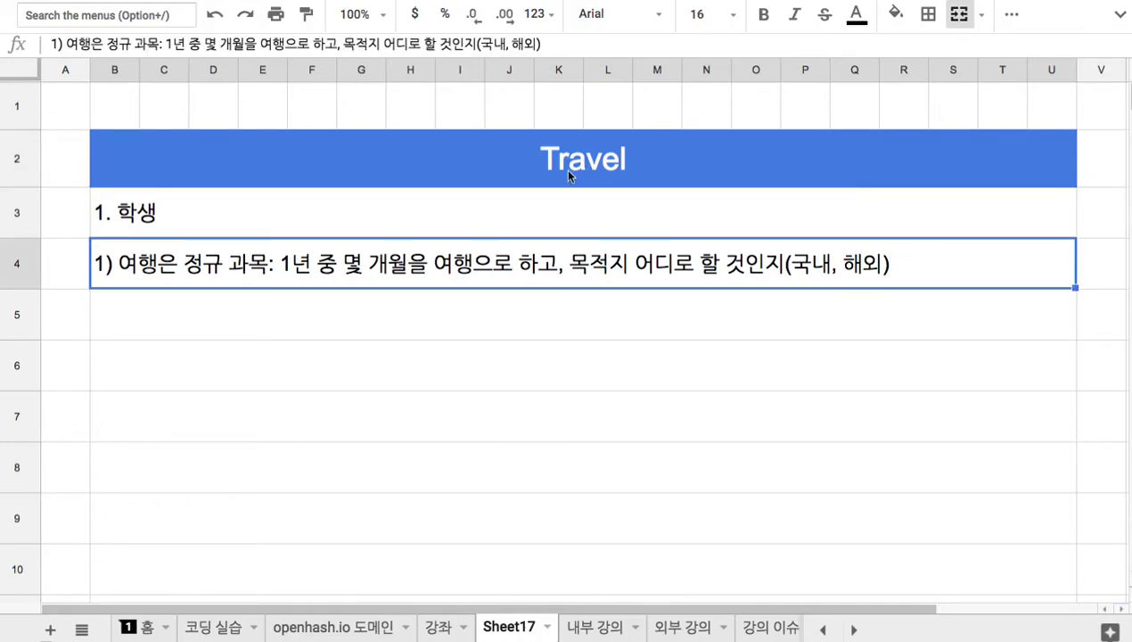
- Begin a second item in row 5 with the number "2)"
click(398, 319)
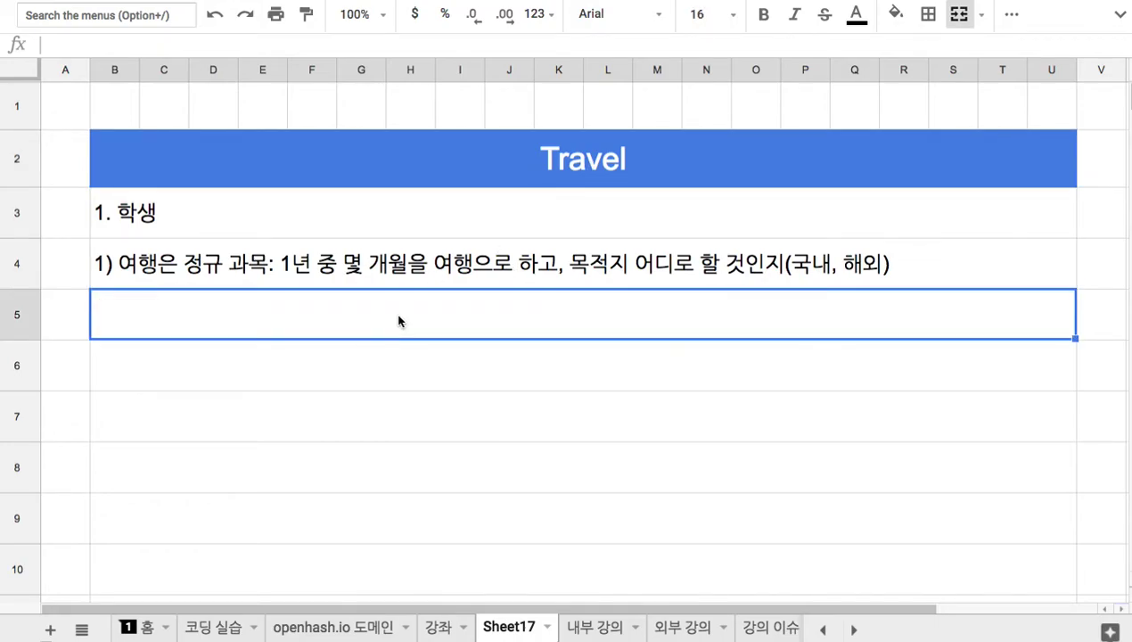
text(2))
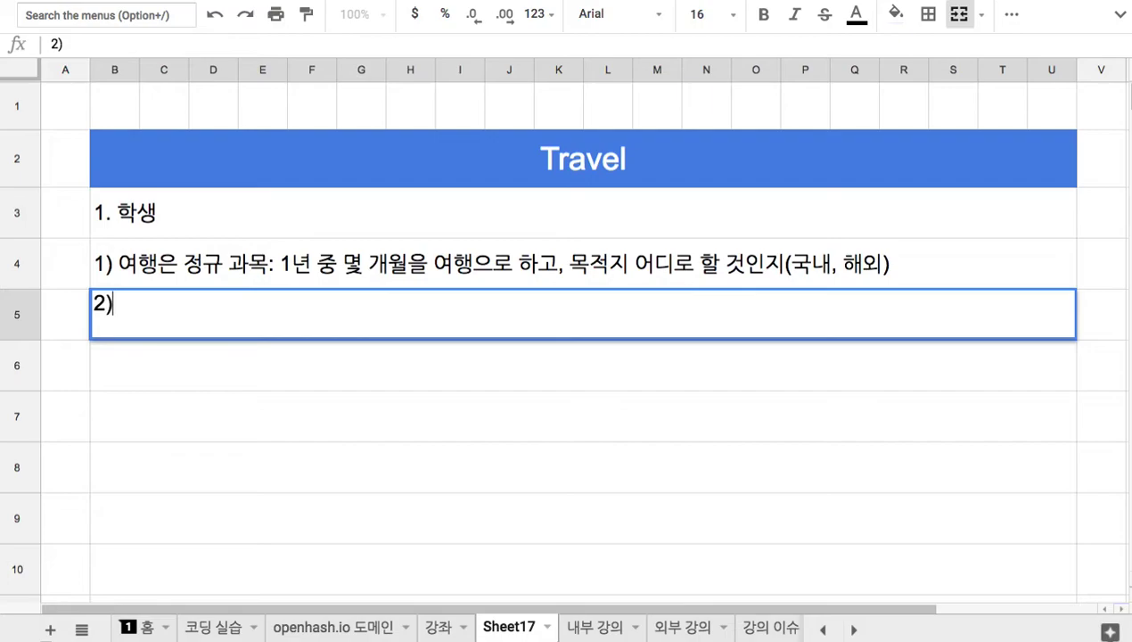
text( 수년)
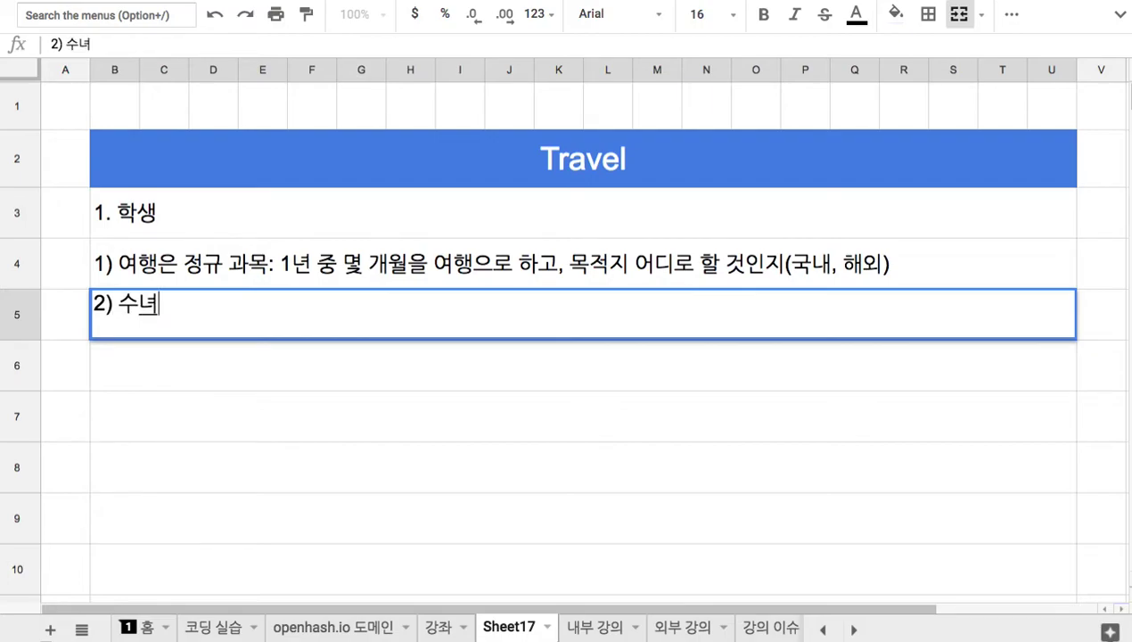
text( 단위에)
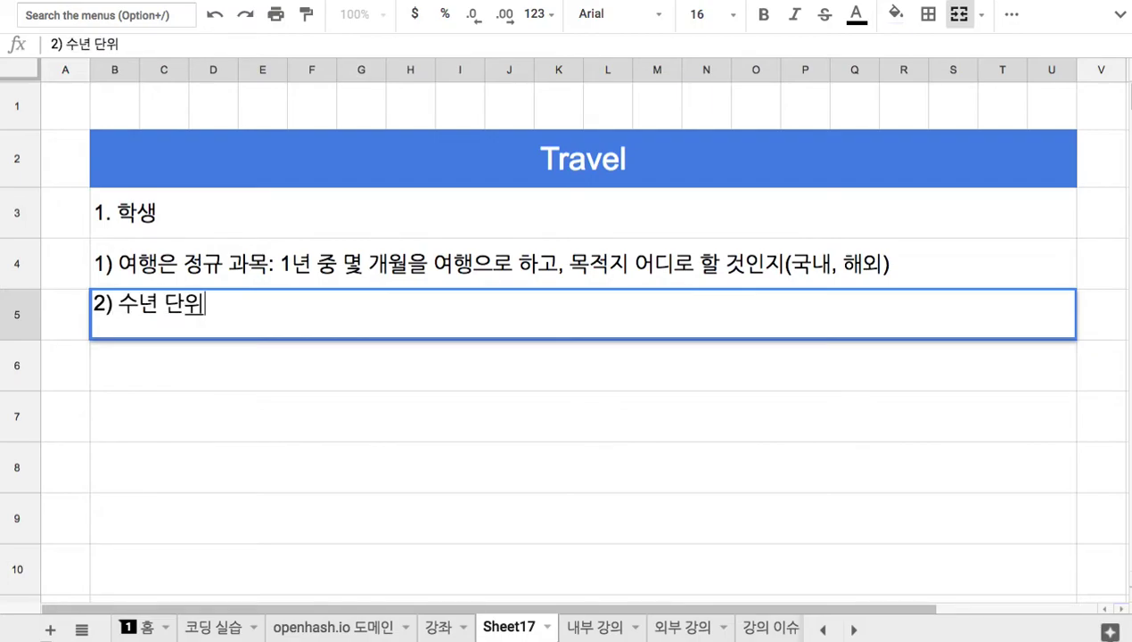
key(BackSpace)
key(BackSpace)
key(BackSpace)
key(BackSpace)
key(BackSpace)
key(BackSpace)
key(BackSpace)
- Complete the row 5 item after its number with the question "안식년과 유사한 여행년도를 어떻게 제공할 것인가?"
text(안식년과 )
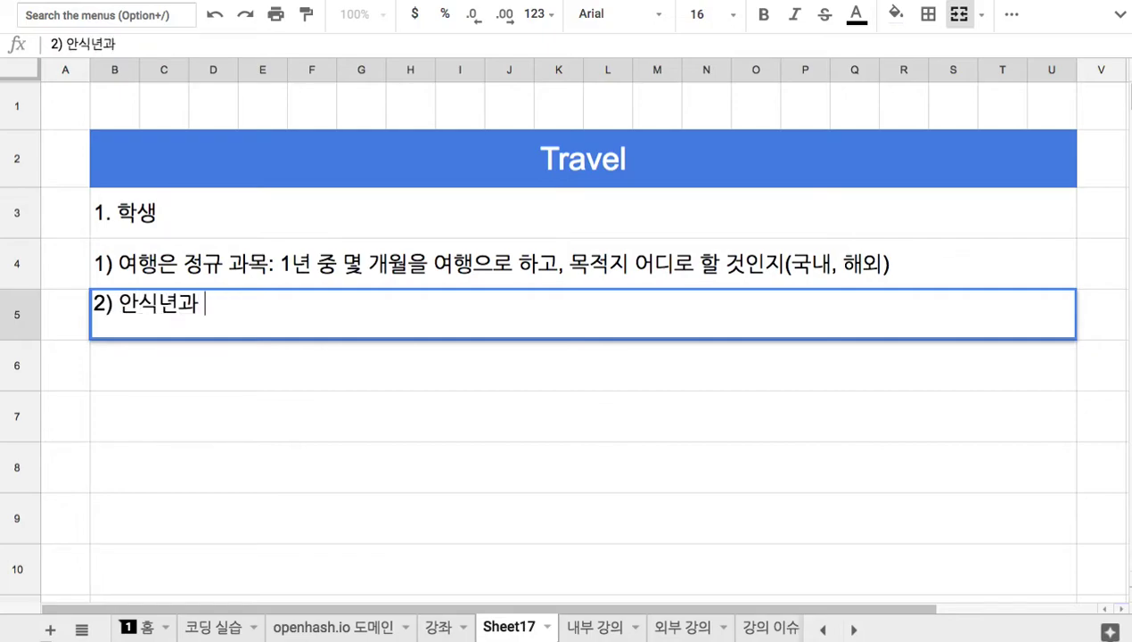
text(육사한 여행녀)
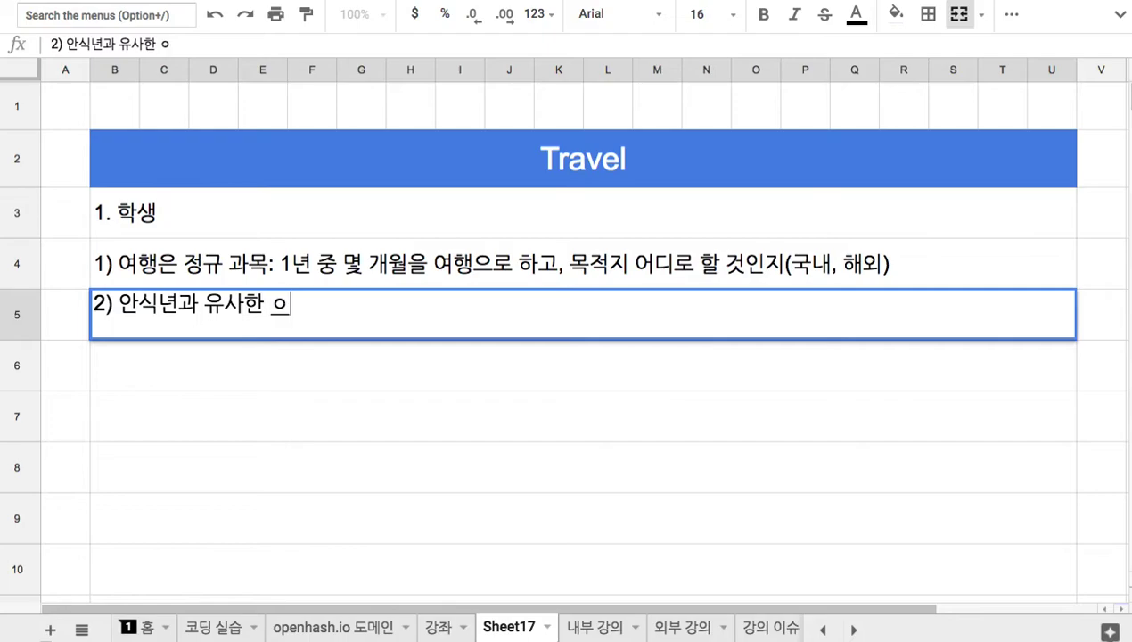
text(ㄴ도)
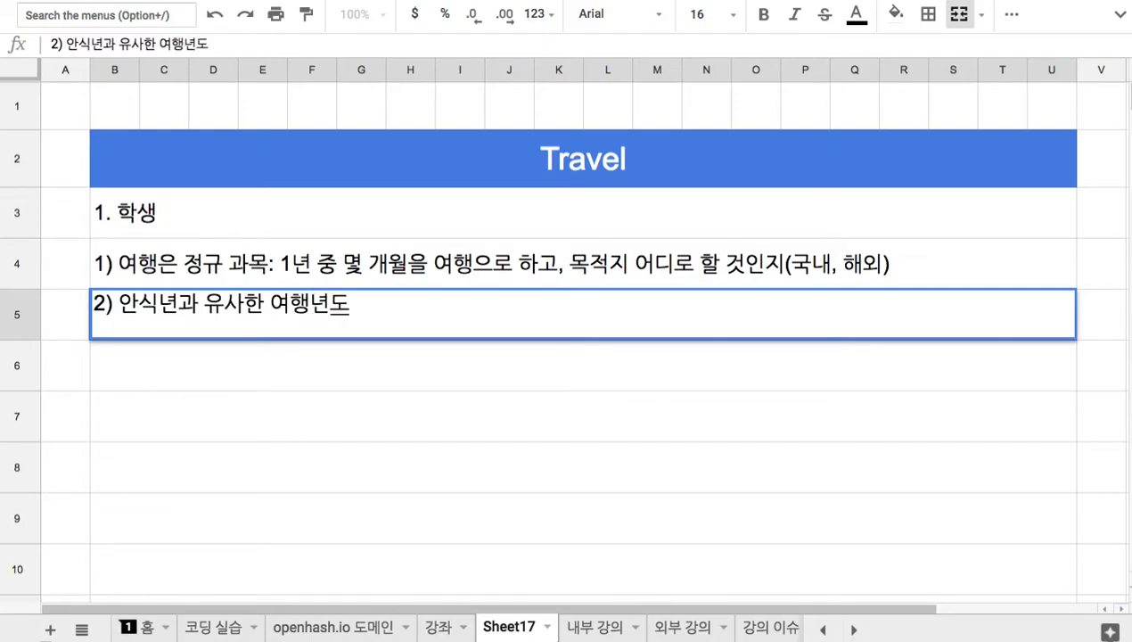
text(를 어떻게 )
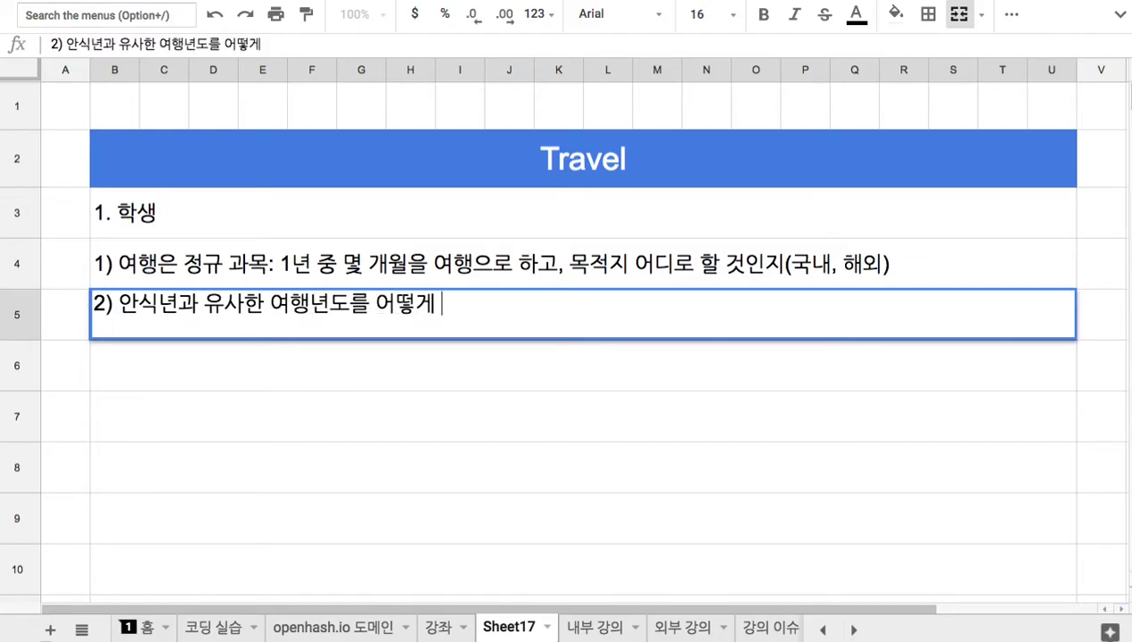
text(제공할 것ㅇ니)
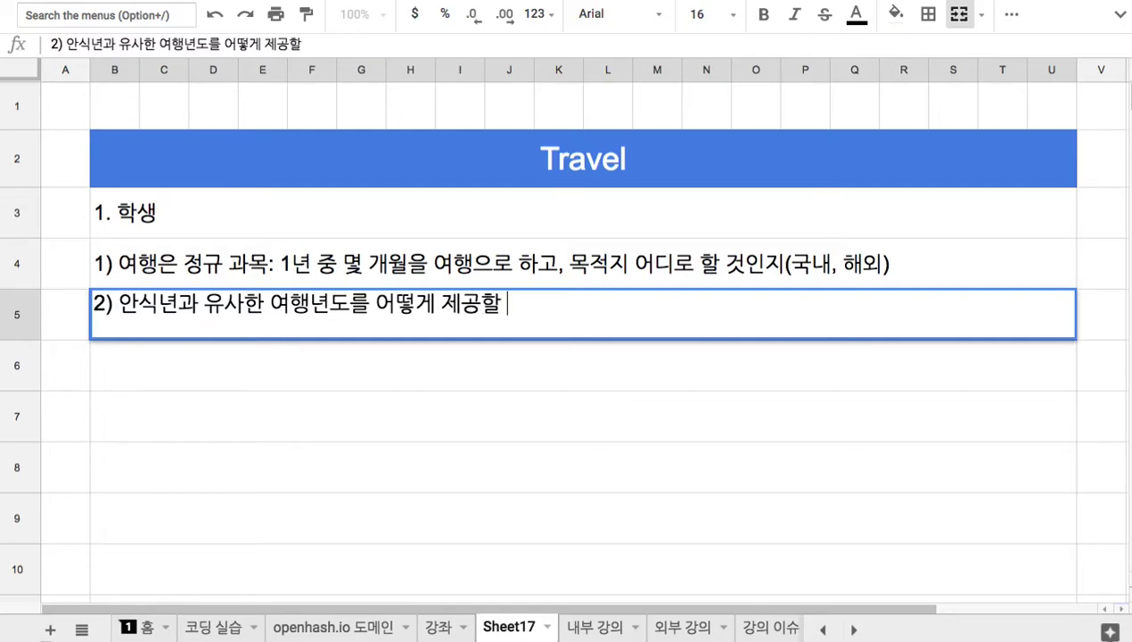
key(BackSpace)
text(ㄴㅣㄱ)
key(BackSpace)
key(BackSpace)
text(ㅣㄴㄱㅏ)
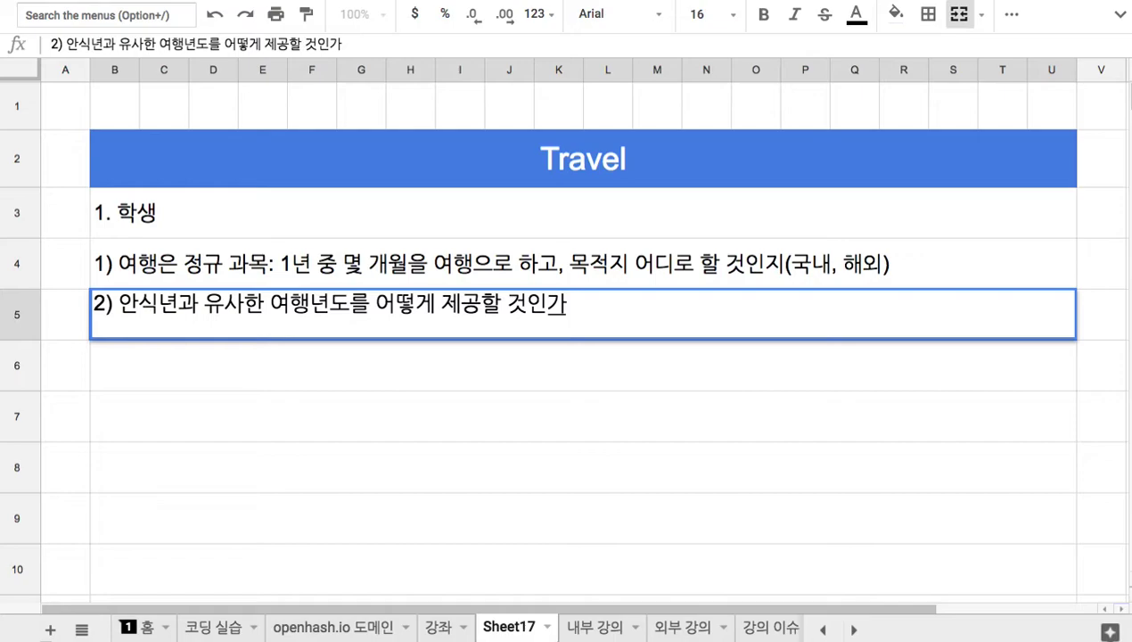
text(?)
click(416, 285)
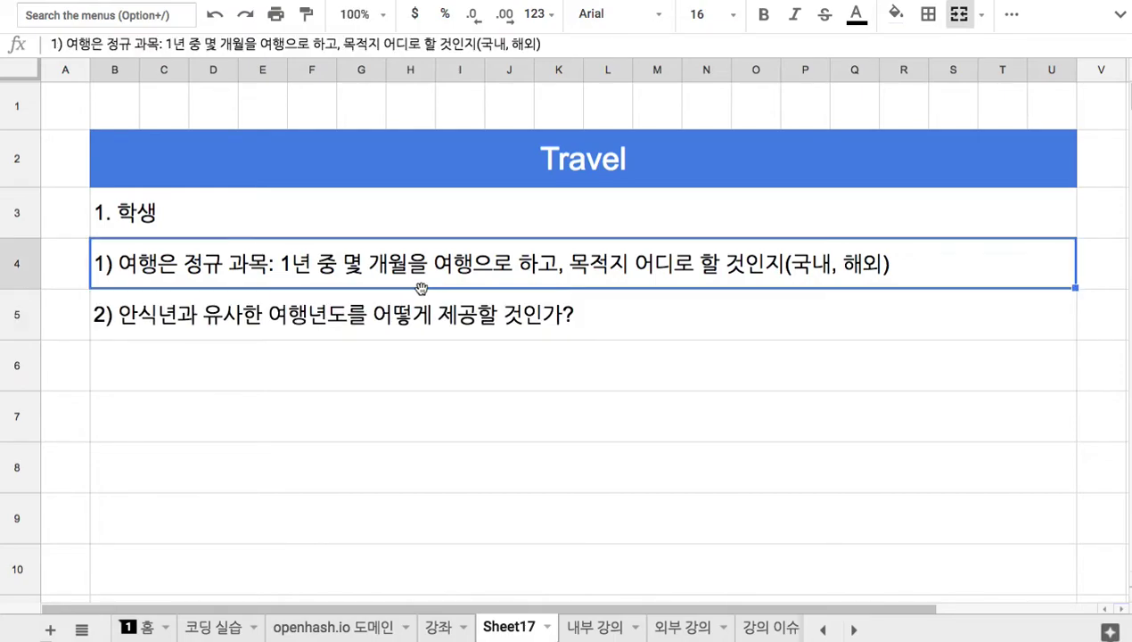
- Insert "유학 또는 교환 학생 - " right after the number "2)" in the row 5 item
double_click(287, 267)
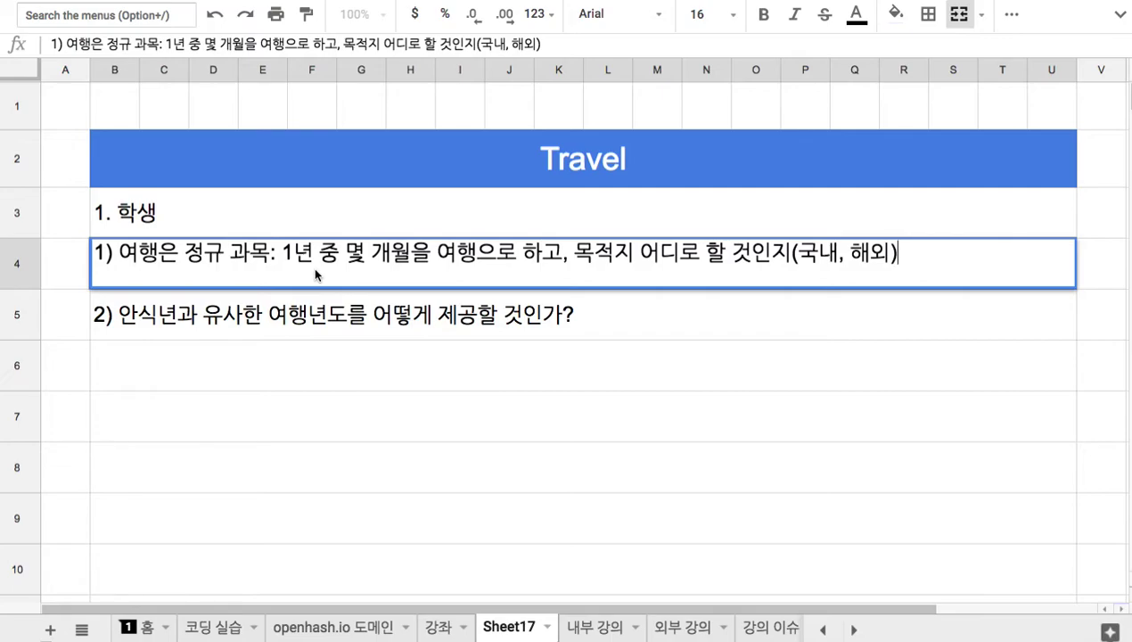
double_click(361, 326)
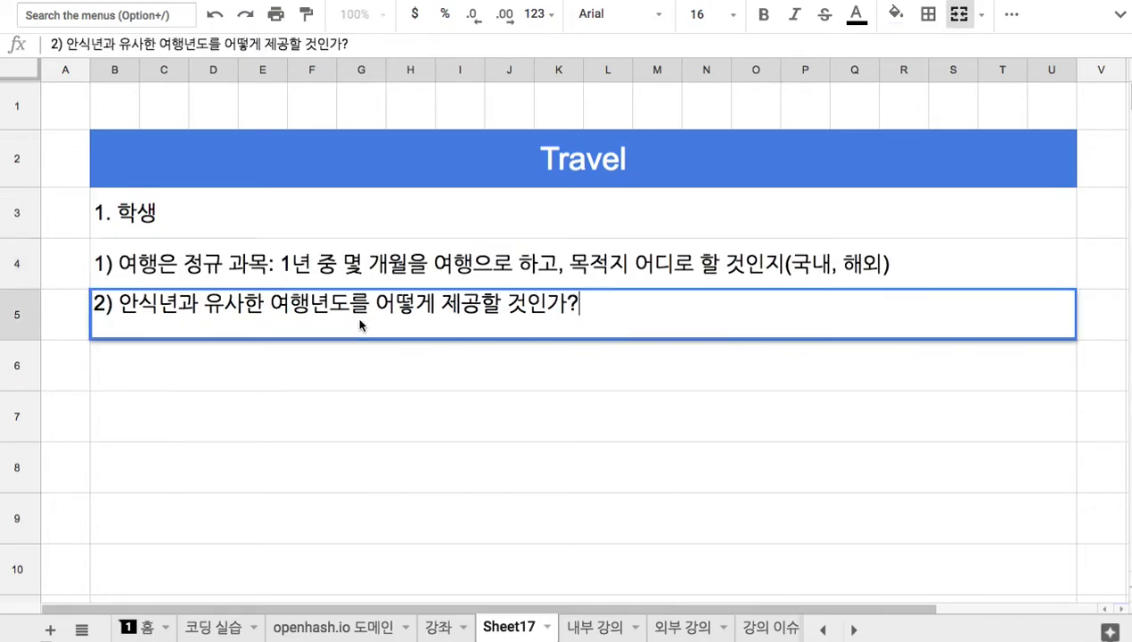
click(122, 307)
text(유학 또는 교환)
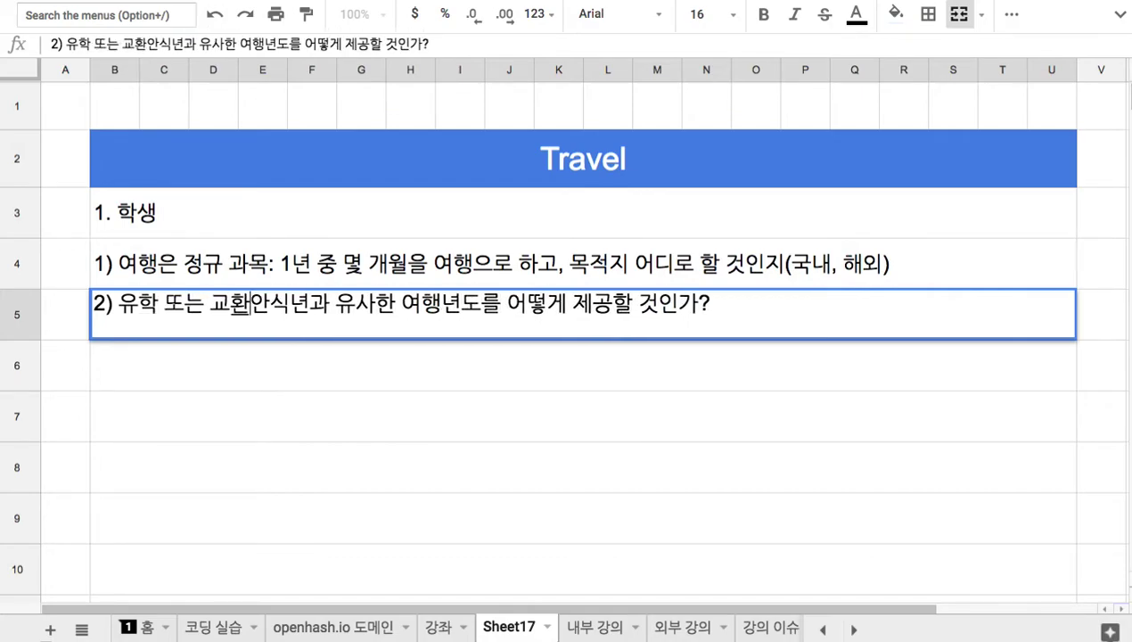
text( 학생 )
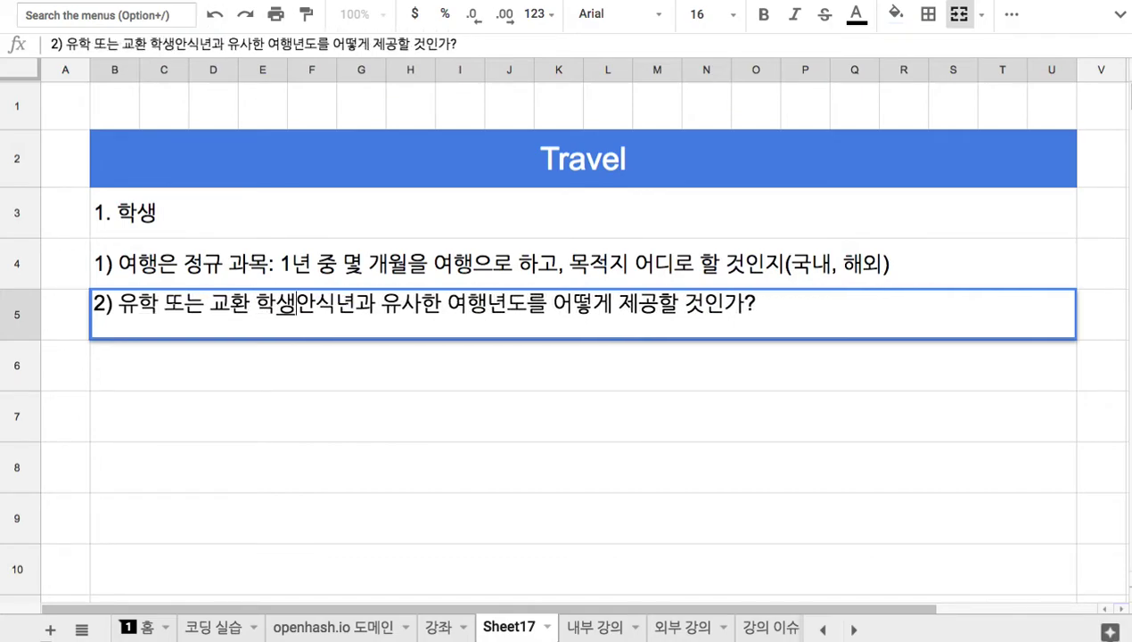
text(-)
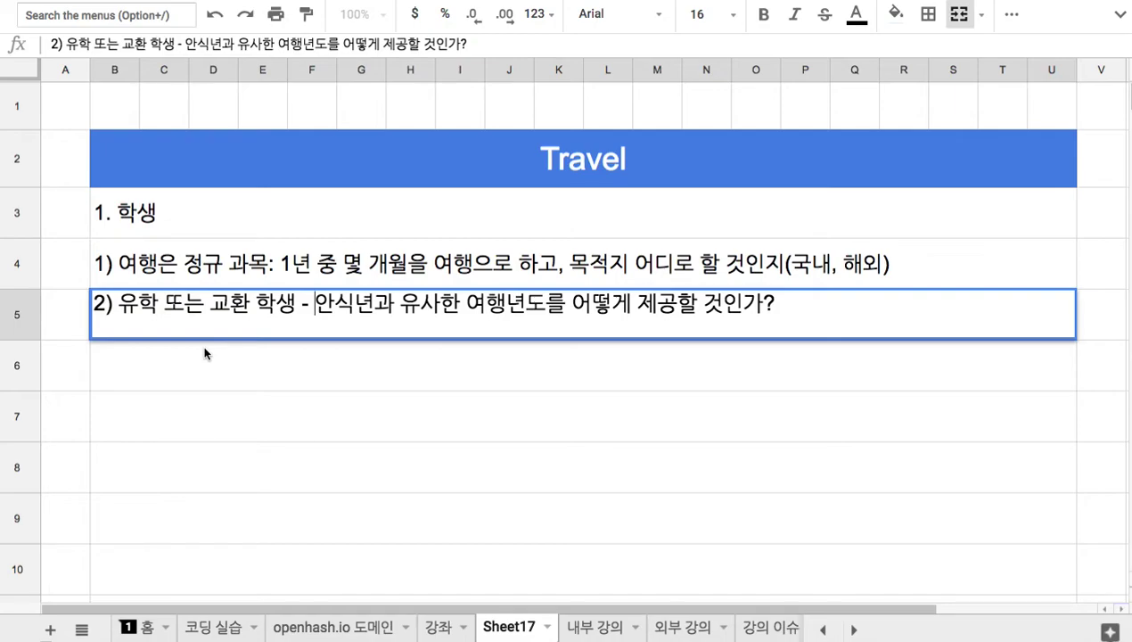
drag(220, 252, 218, 304)
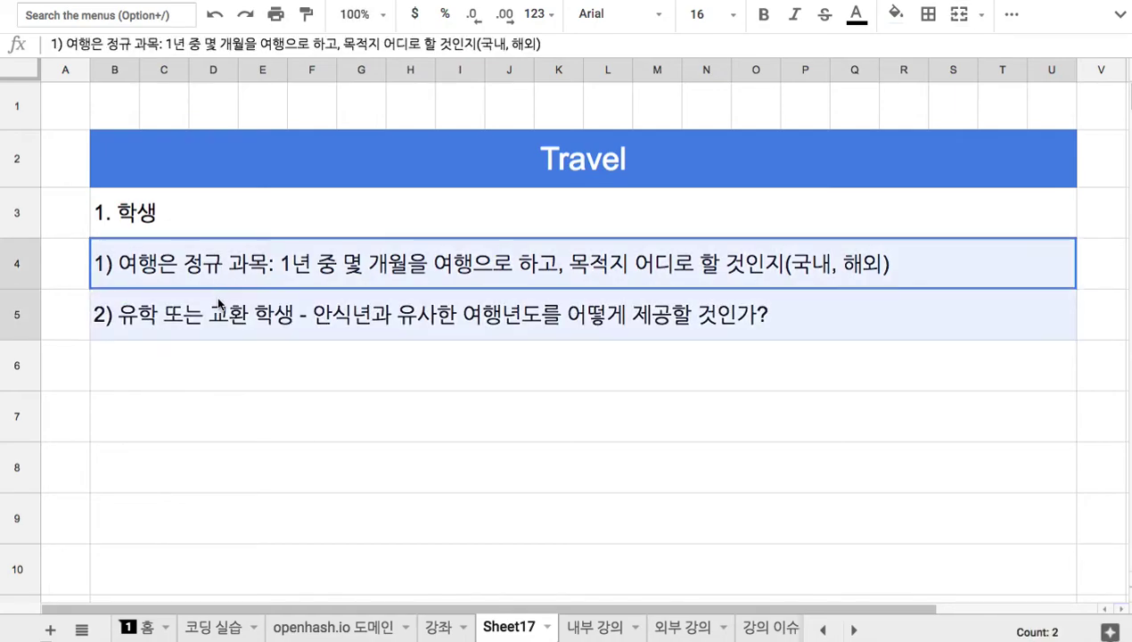
click(536, 157)
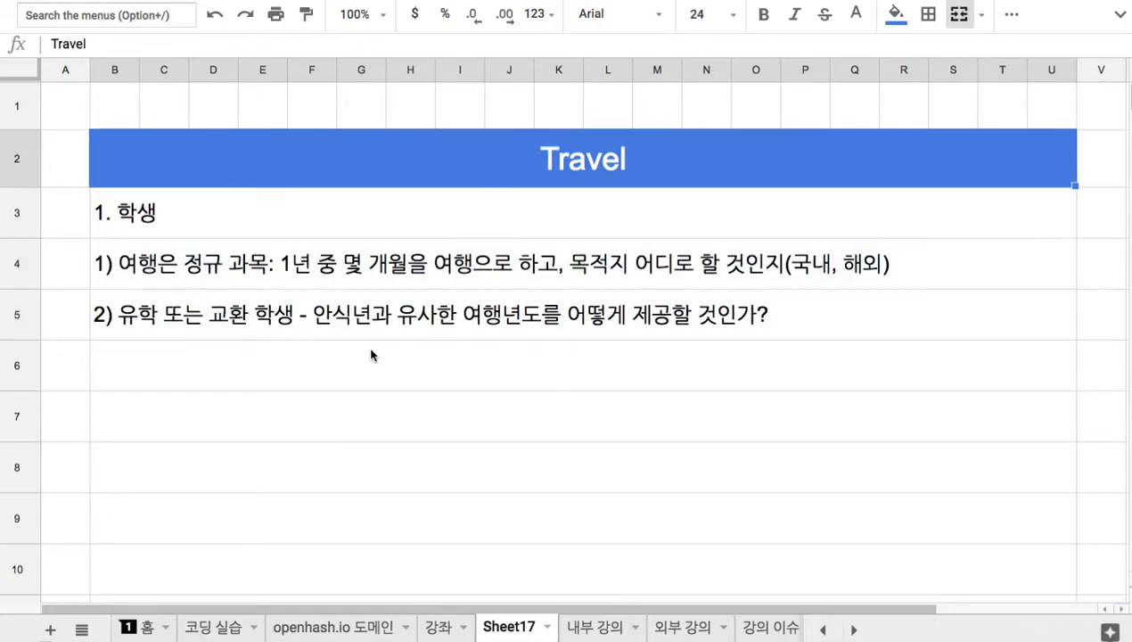
- Add the section heading "2. 시민" in row 6
click(386, 368)
text(2. 시민)
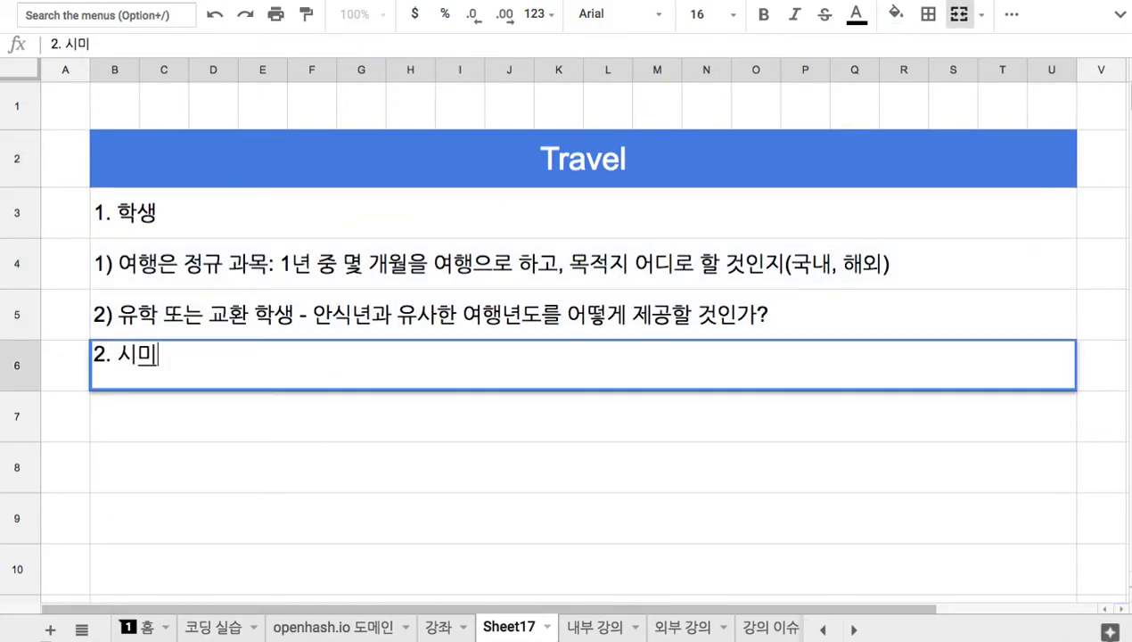
key(Return)
- Write the item "1) 주 4일 또는 주 5일, 연간 휴가 일수 60일 이상" in row 7 under the citizen heading
text(1))
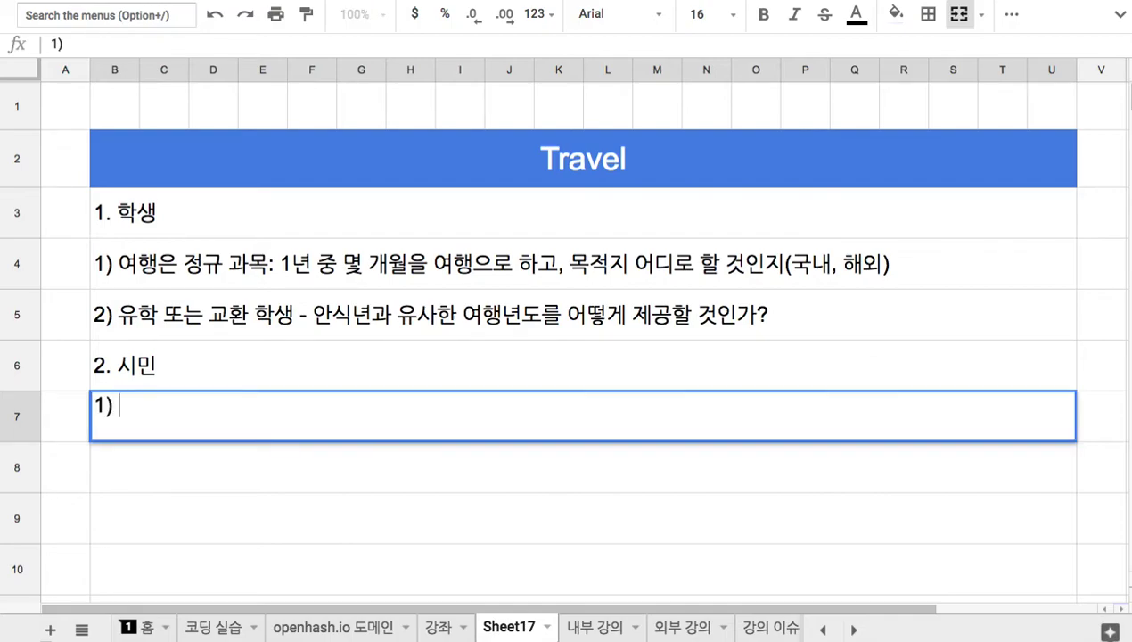
text( 주 4이ㄹ 또는 주)
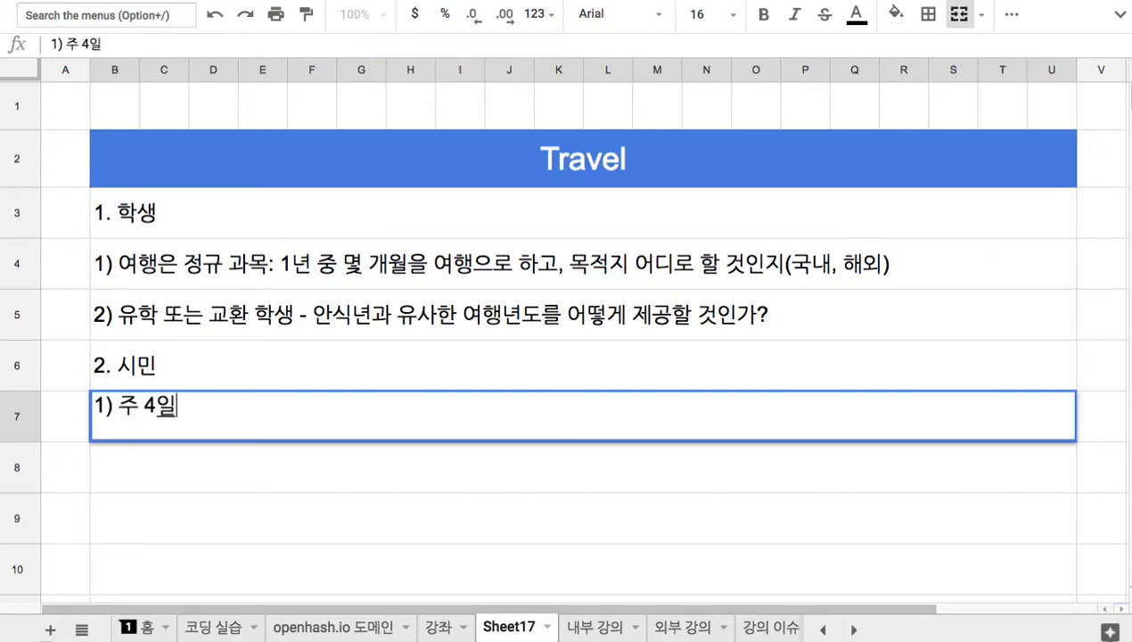
text( 5일)
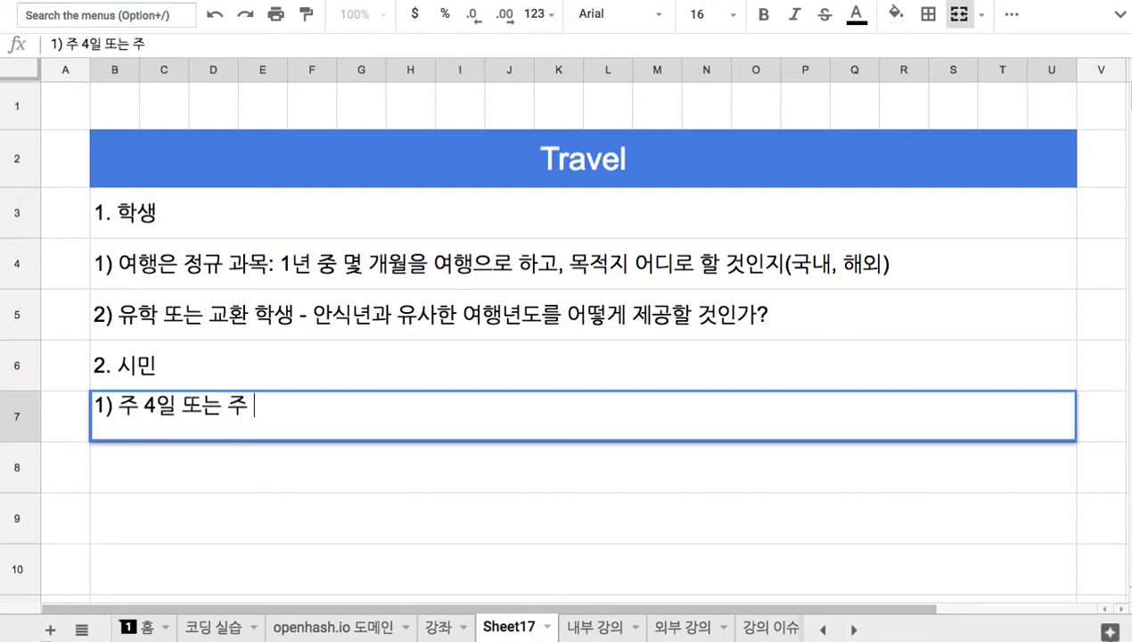
text(, )
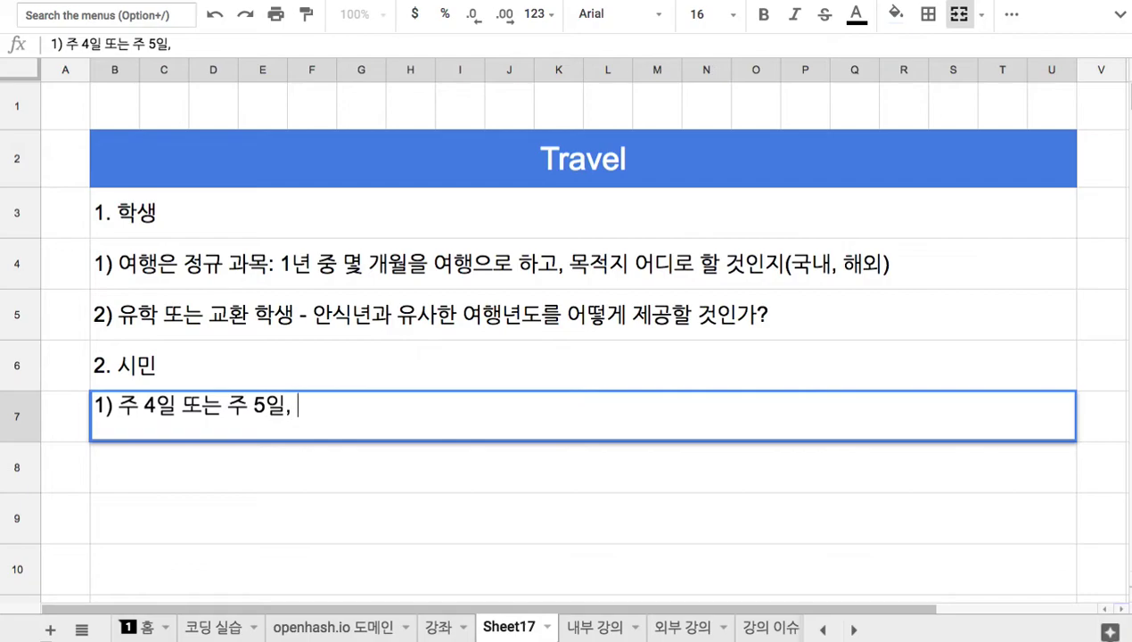
text(연ㄱ간 휴가)
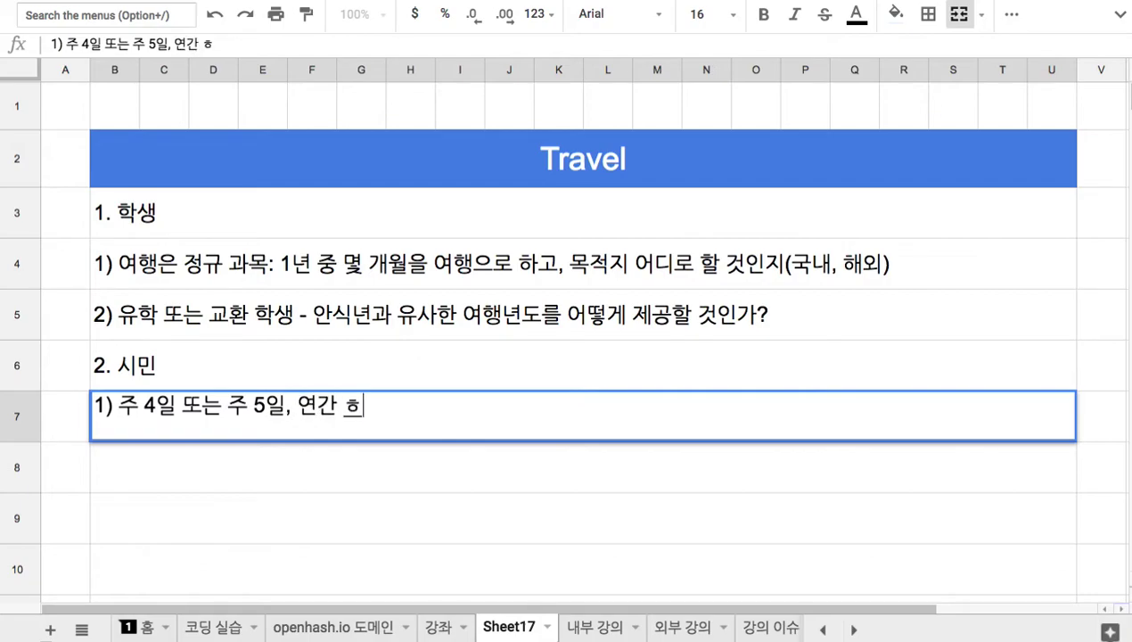
text( 일수 )
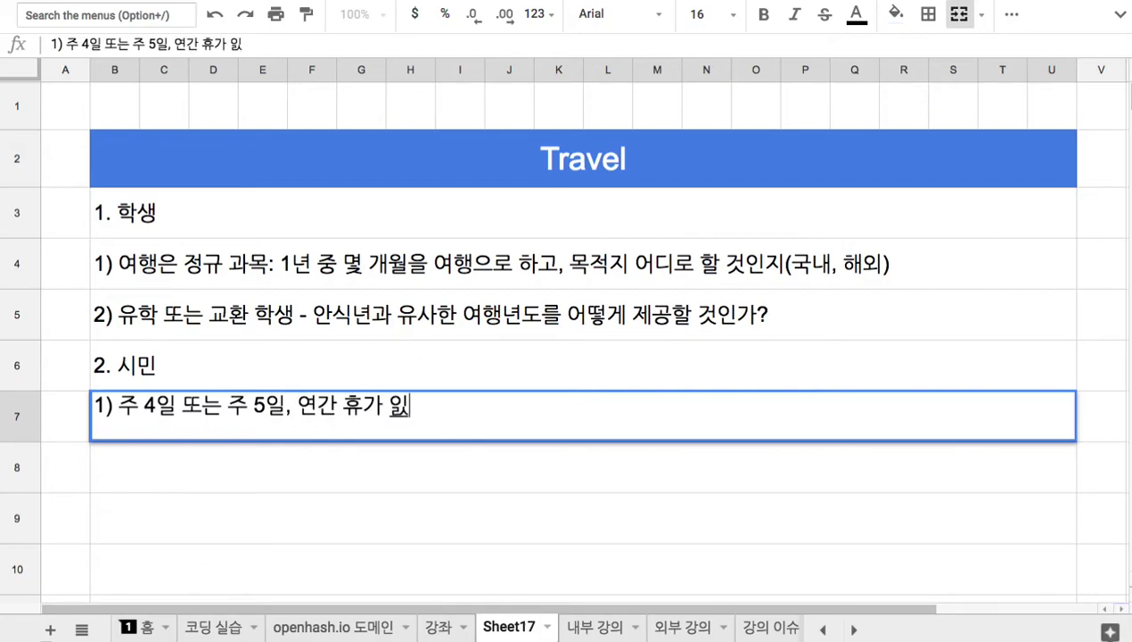
text(60일)
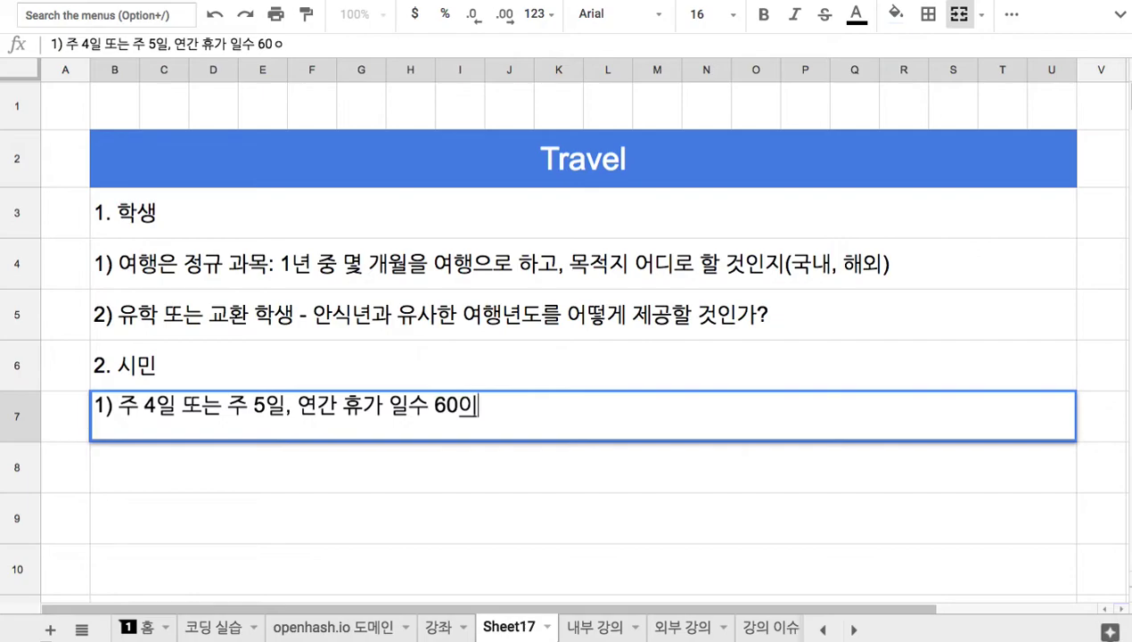
text( 이상)
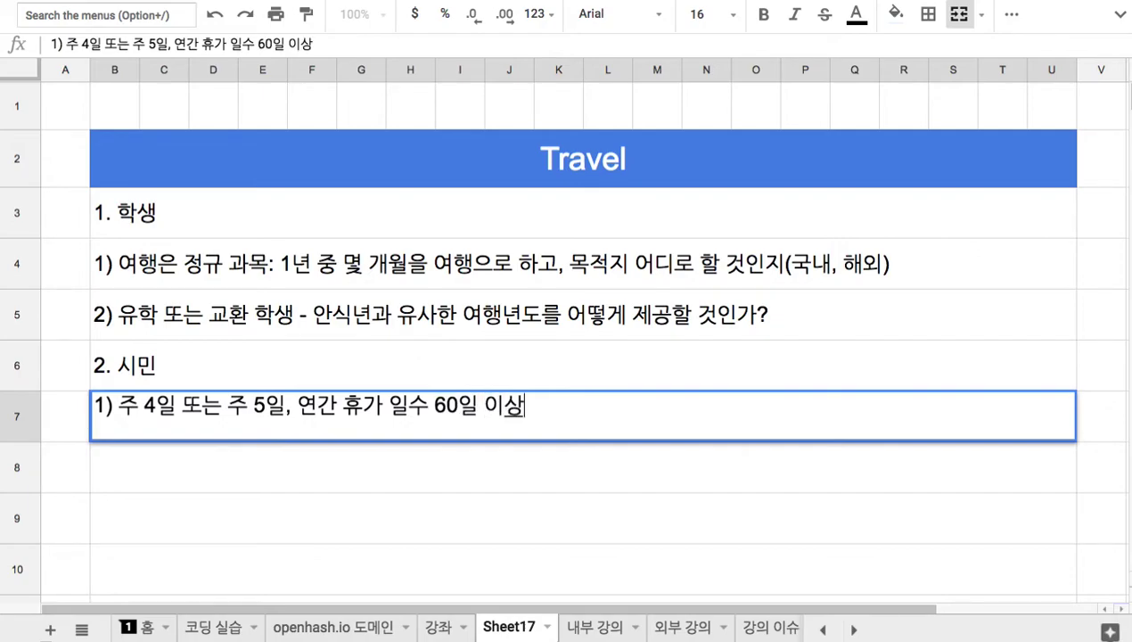
- Insert "휴일을 제외한 " before "연간 휴가 일수" in the row 7 item
click(299, 405)
text(휴일)
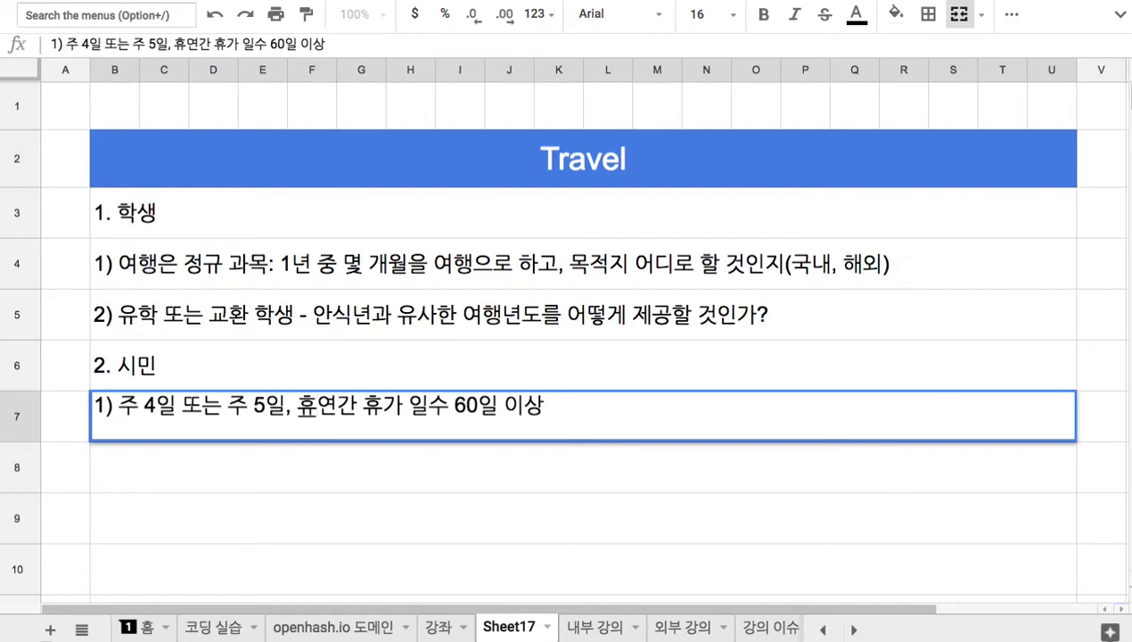
text(을 제외한)
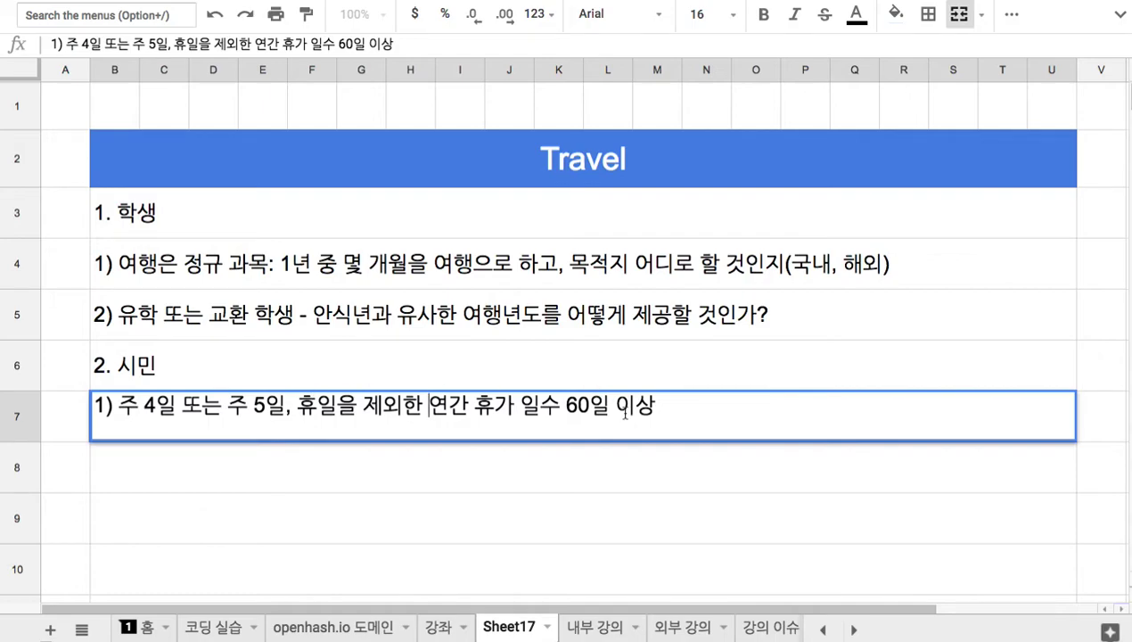
drag(561, 405, 692, 408)
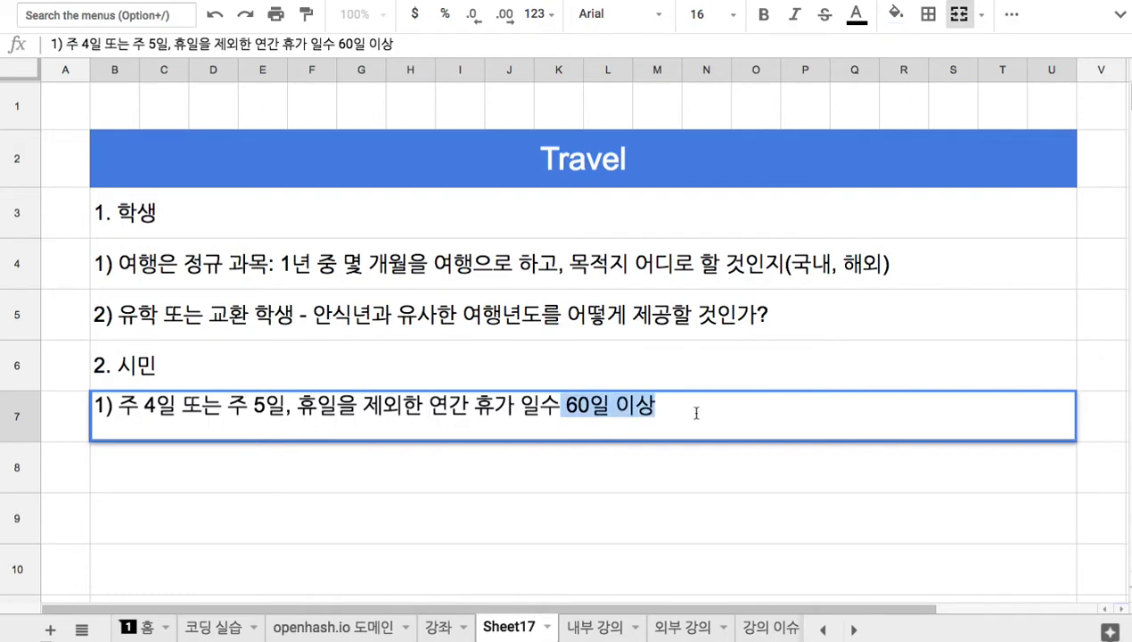
- Begin the second citizen item in row 8 with "2) 시민들의 여행"
click(346, 465)
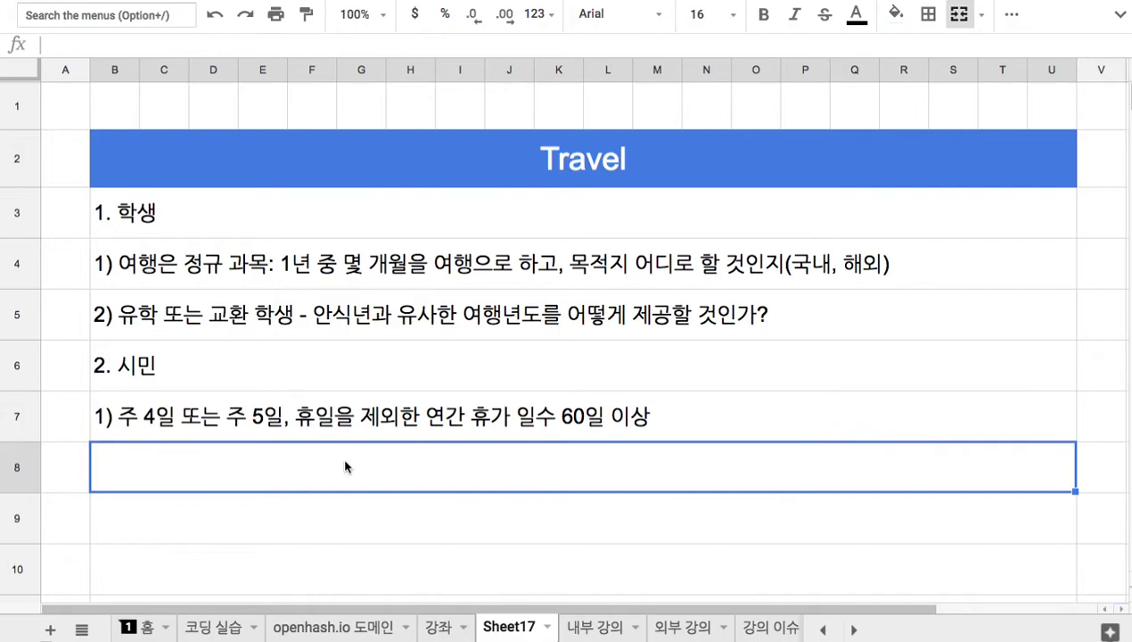
text(2) )
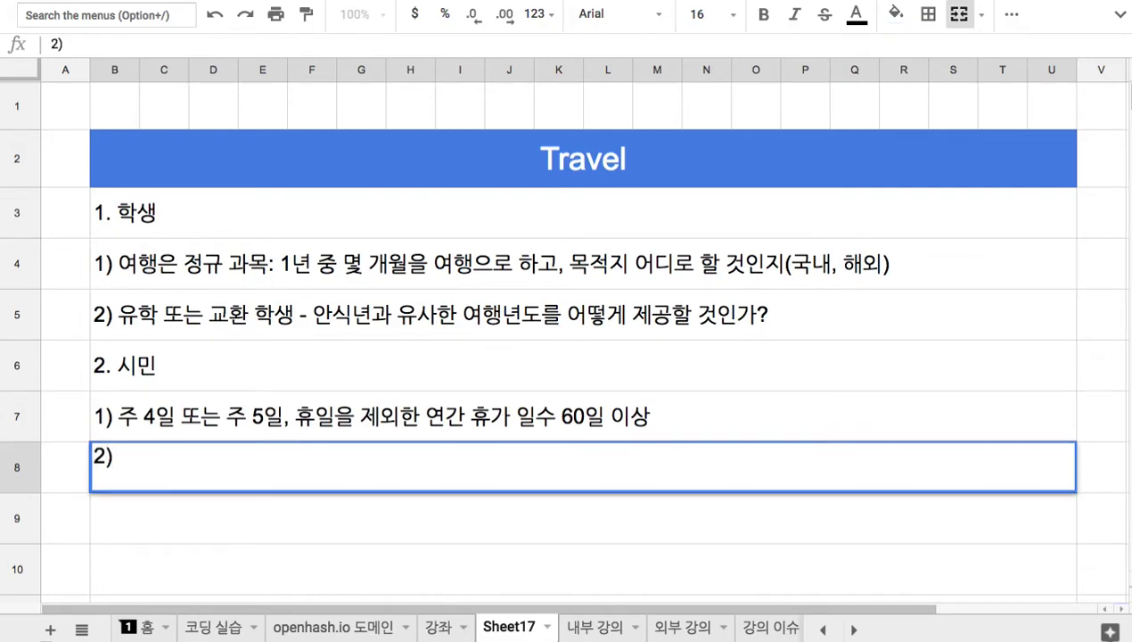
text(시민으)
key(BackSpace)
text(ㄷ들의 )
text(여행)
text( 커리)
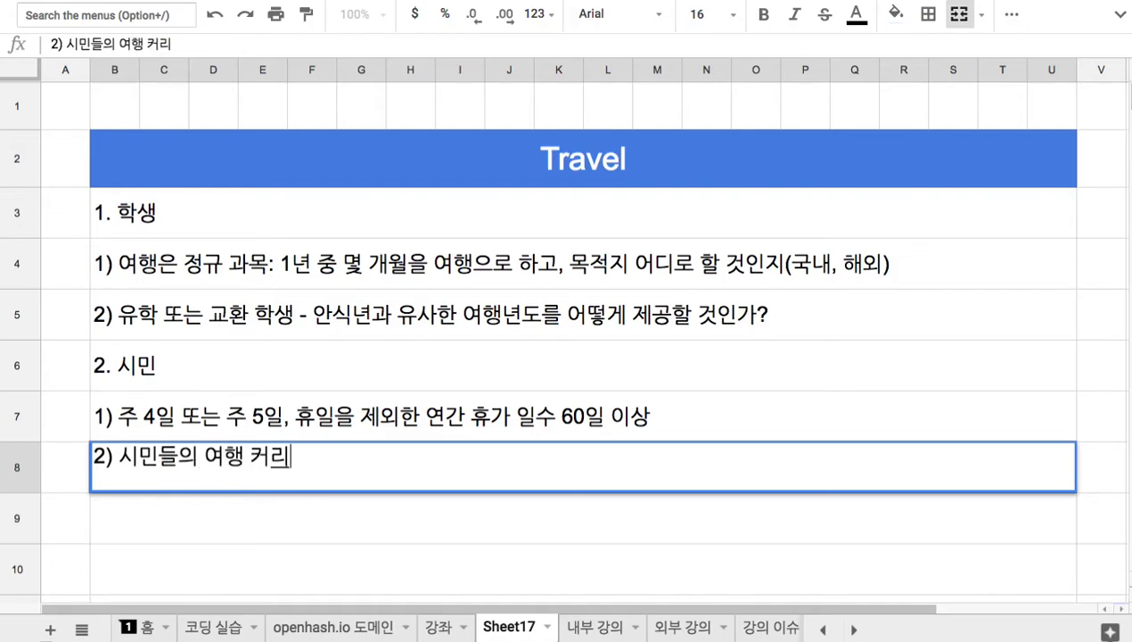
key(BackSpace)
key(BackSpace)
key(BackSpace)
key(BackSpace)
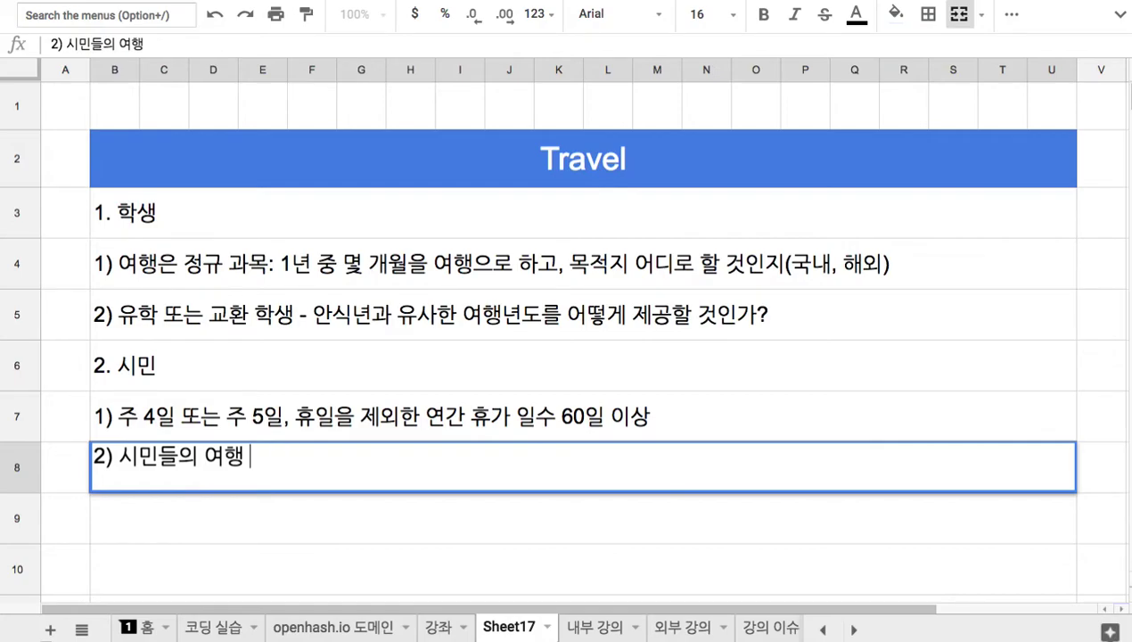
- Complete the row 8 item with the words "표준 플랜"
text(플랜)
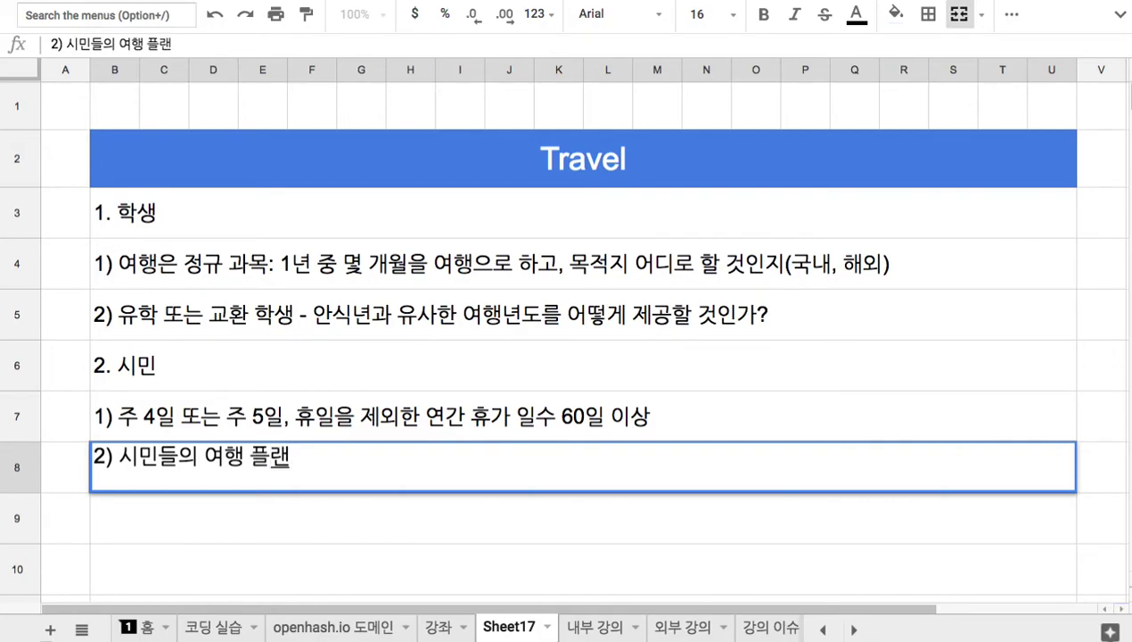
key(Left)
key(Left)
text(퓨준)
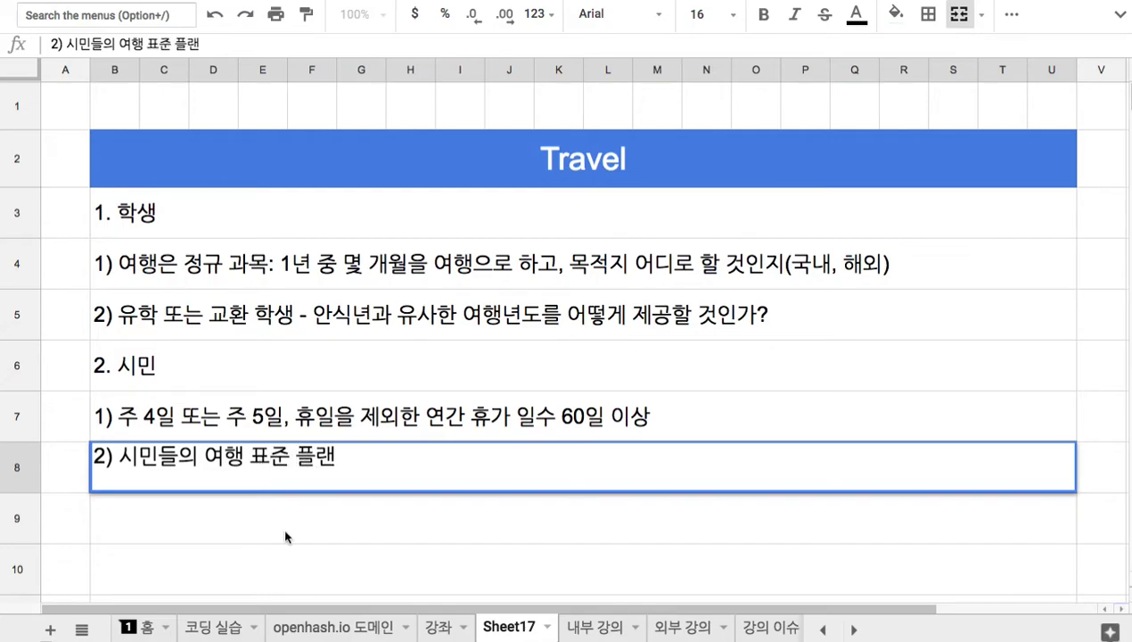
key(Return)
- Add the section heading "3.안전" in row 9
scroll(294, 519, down, 3)
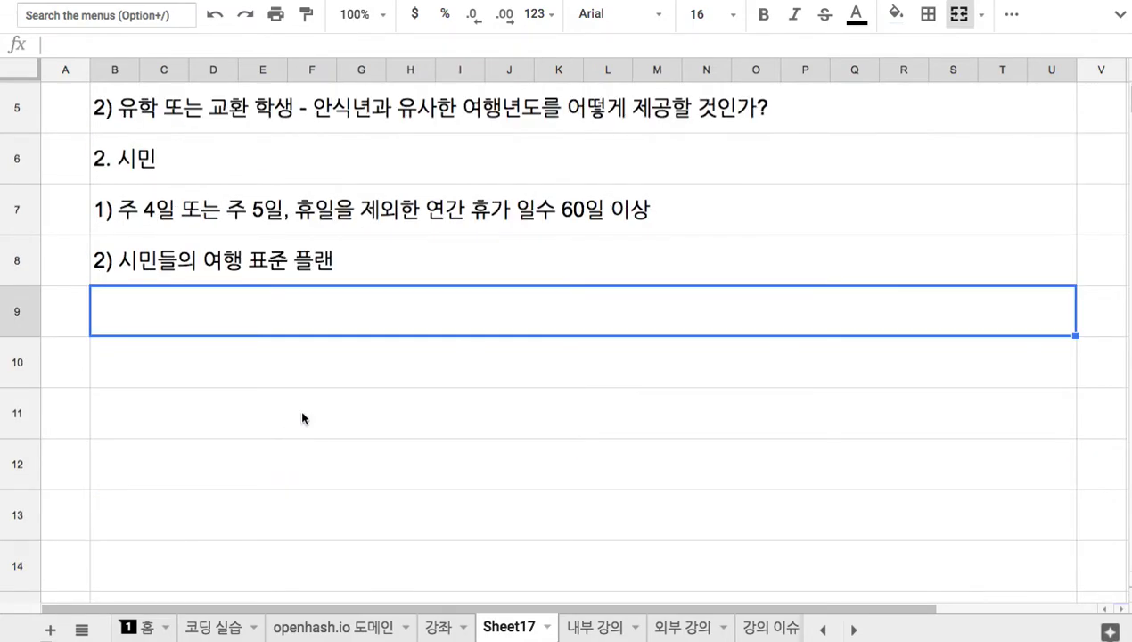
text(4)
key(BackSpace)
text(3.안전)
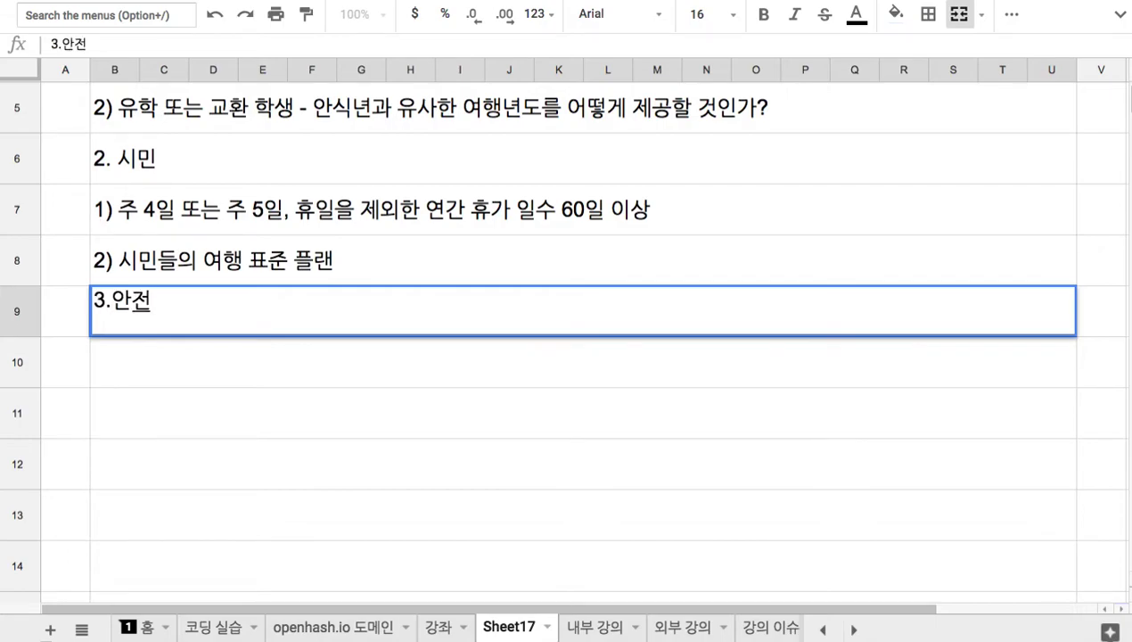
key(Return)
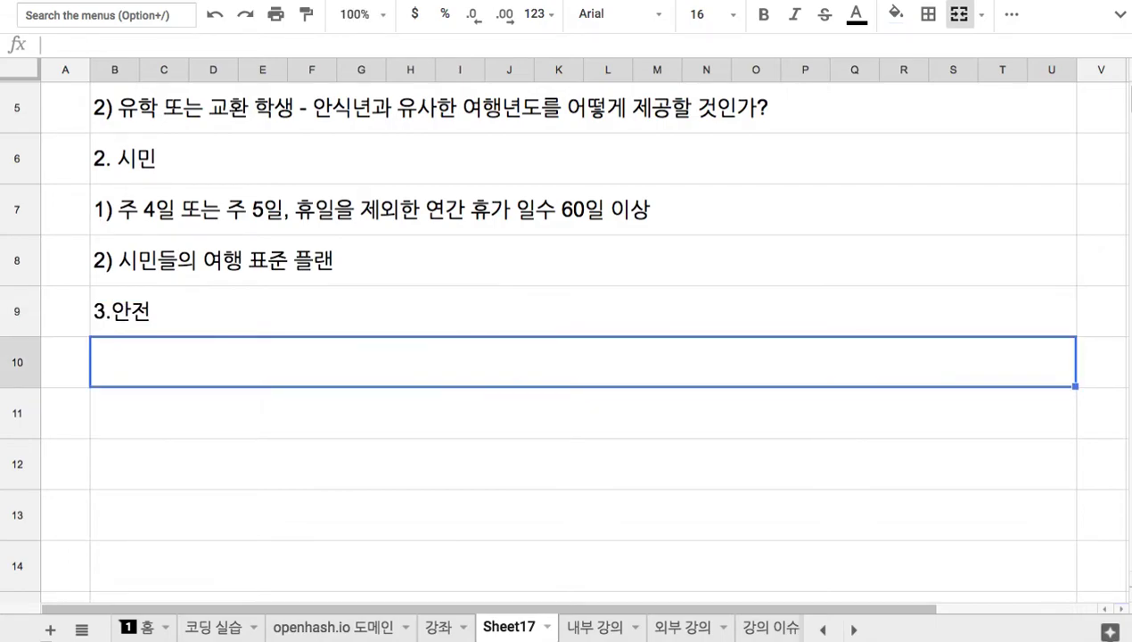
text(1) 학)
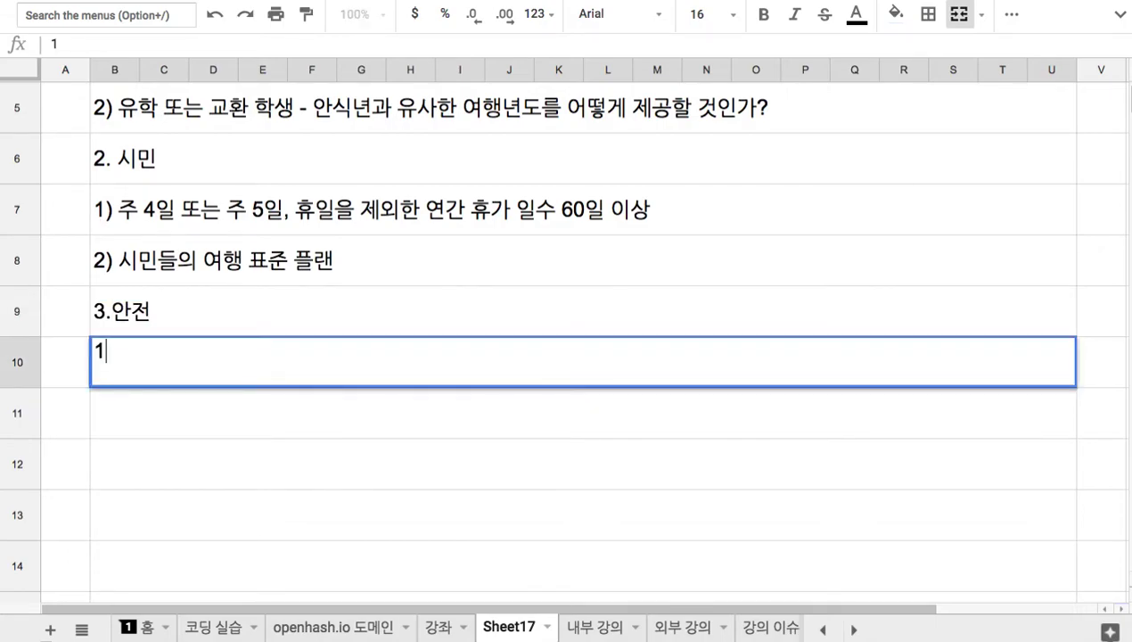
key(BackSpace)
key(BackSpace)
key(BackSpace)
key(BackSpace)
- Extend the row 9 safety heading with "- 각국을 여행할 시민과 학생들의 안전을 담보할 물리적, 소프트웨어적인 수단을 개발"
click(229, 322)
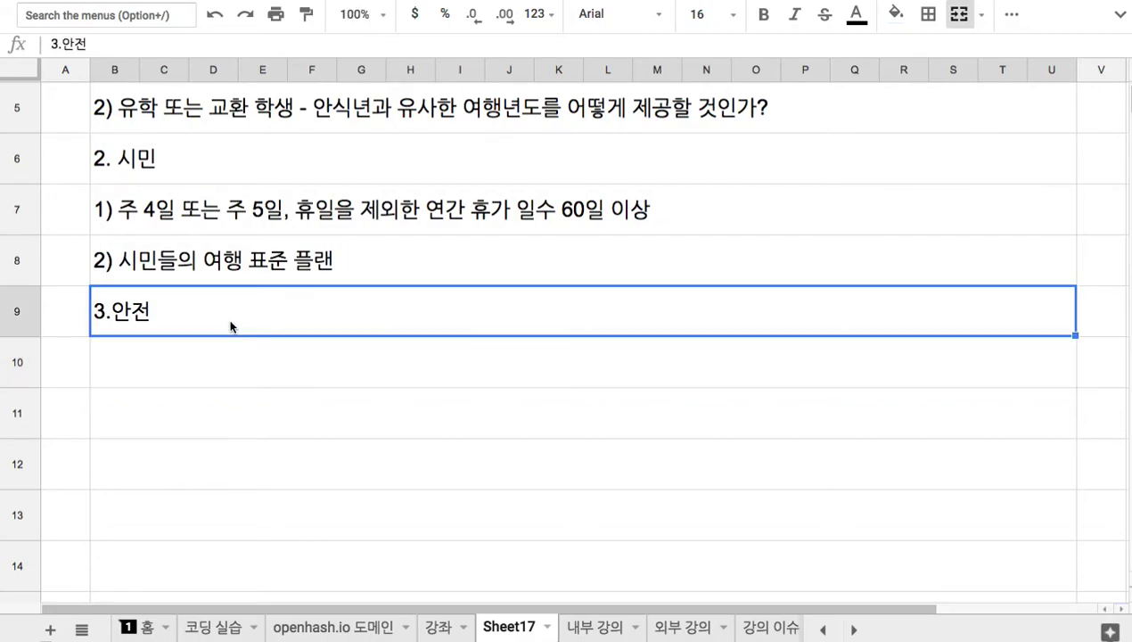
key(Return)
text(- 각국을 여행할 시민과 학생ㅇ)
key(BackSpace)
text(들의 안전을 담보할 물리적, )
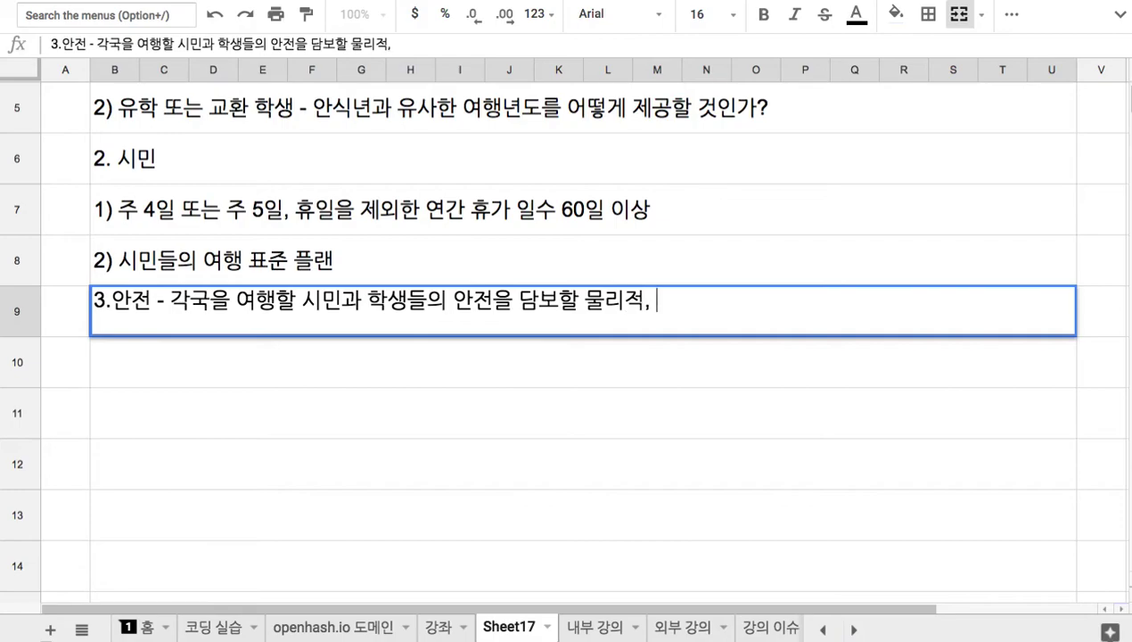
text(소프트웨어)
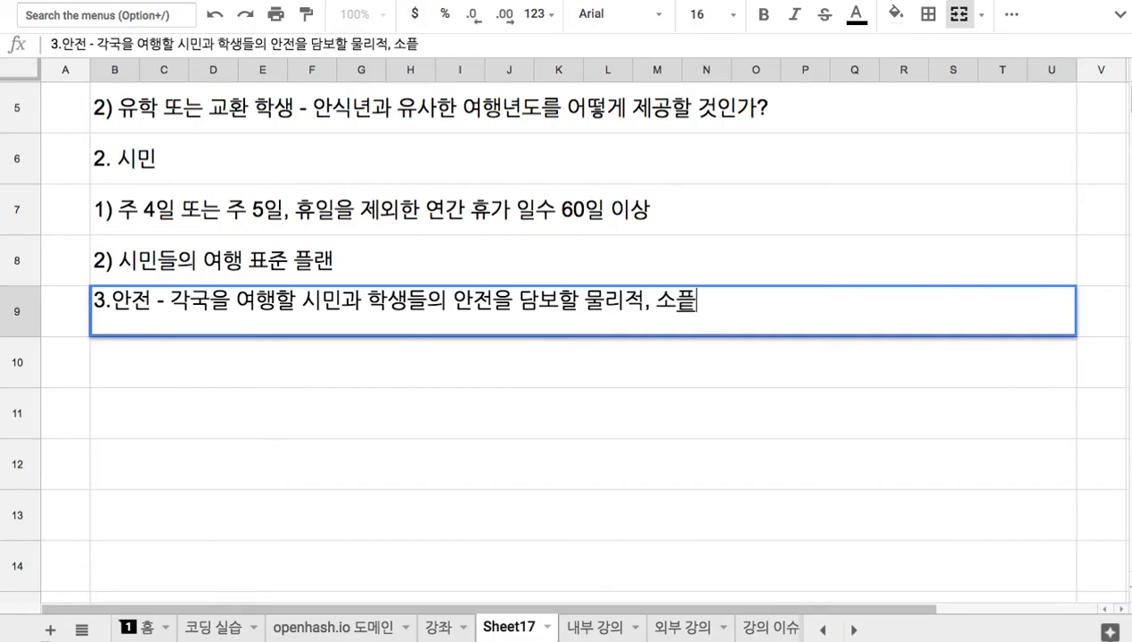
text(적인 수단을 개)
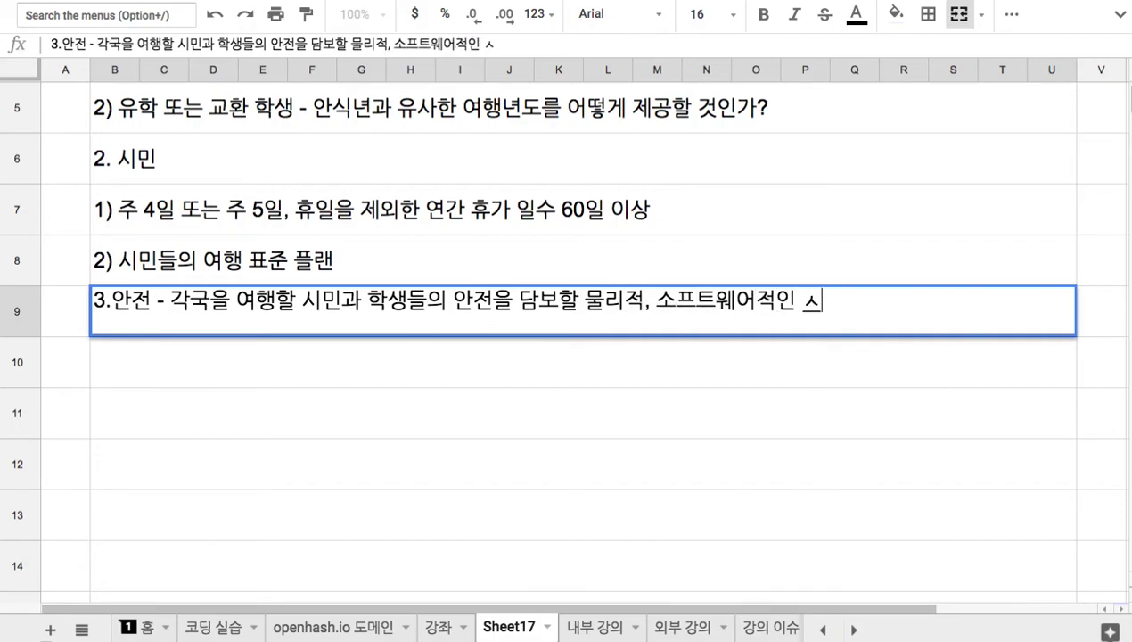
text(발)
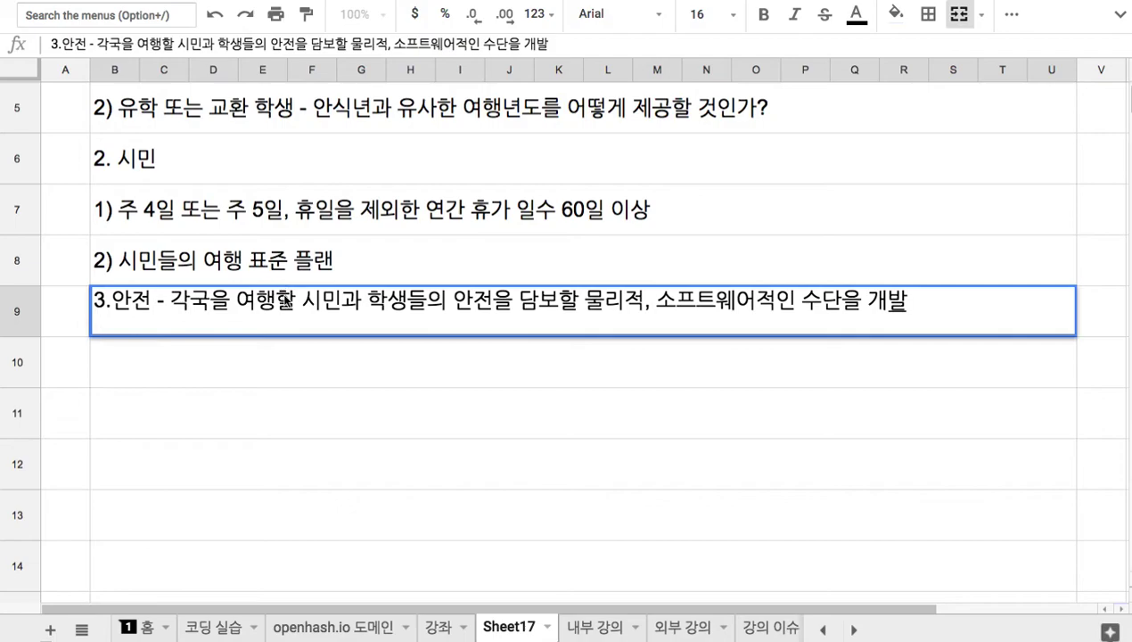
key(Up)
scroll(299, 295, up, 5)
click(445, 174)
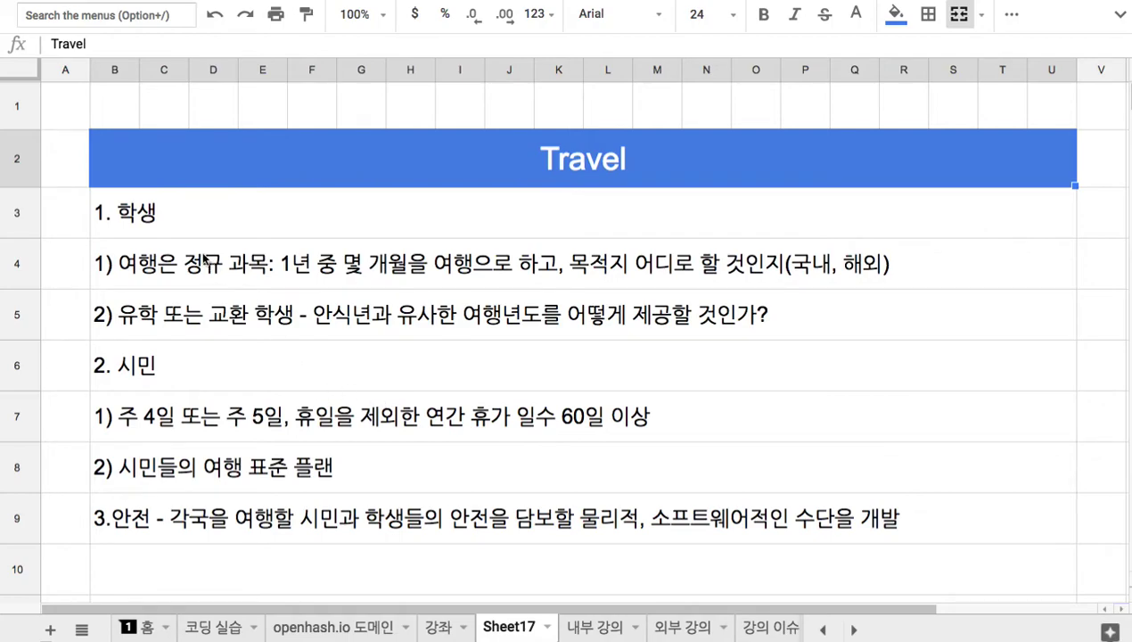
click(192, 230)
click(234, 274)
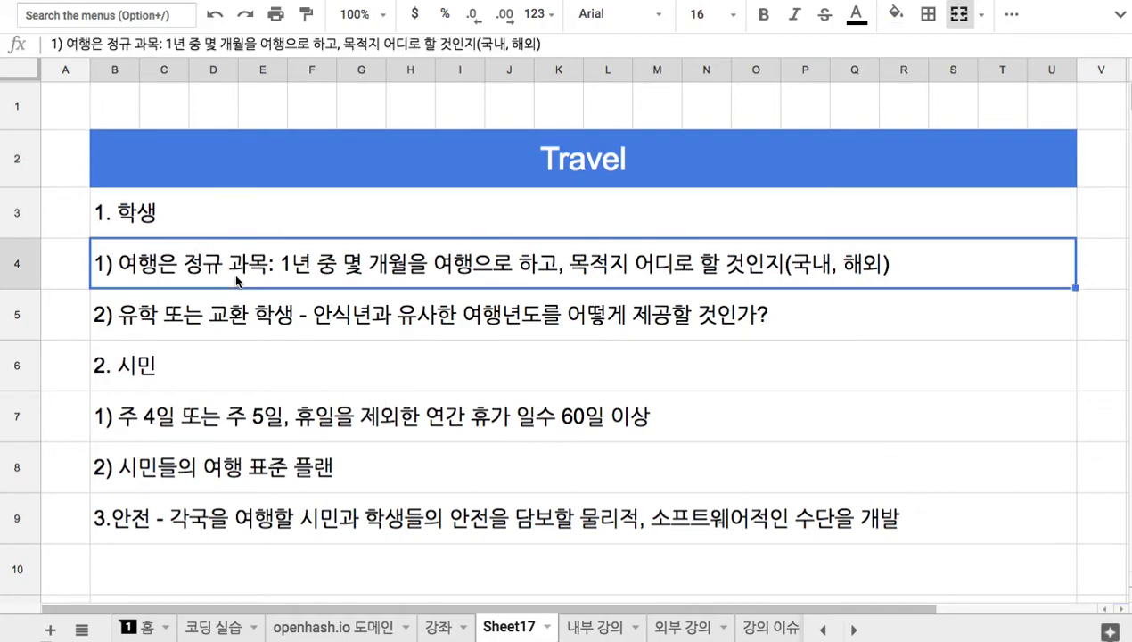
click(304, 383)
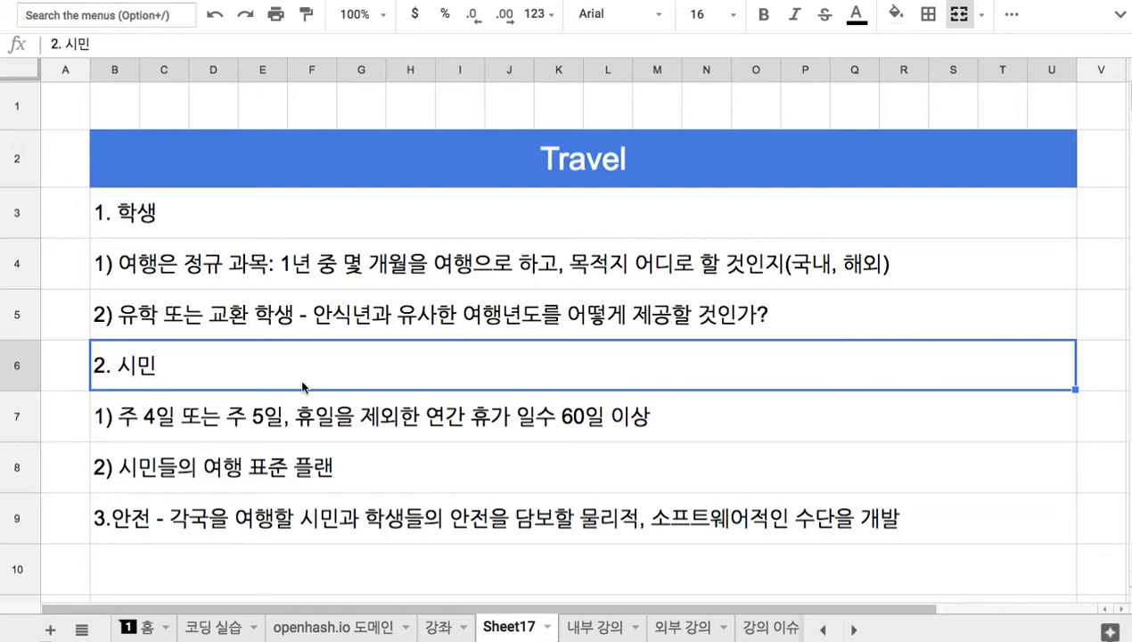
- Insert "기업 자동화 => " before "주 4일" in the row 7 citizen item
double_click(431, 426)
click(471, 406)
drag(470, 408, 607, 406)
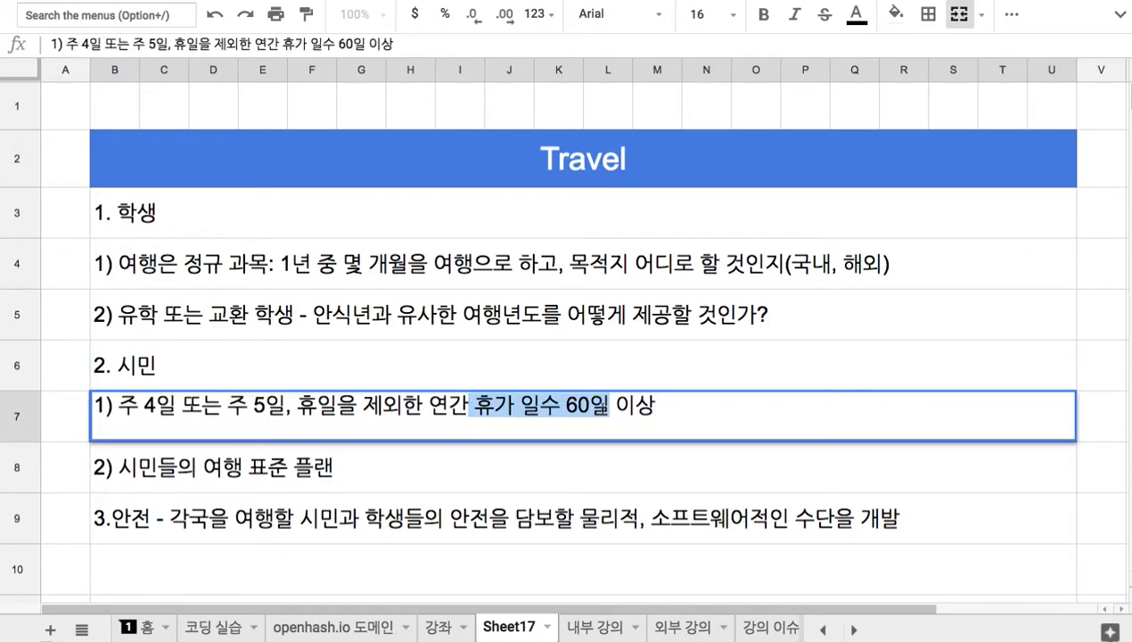
click(122, 406)
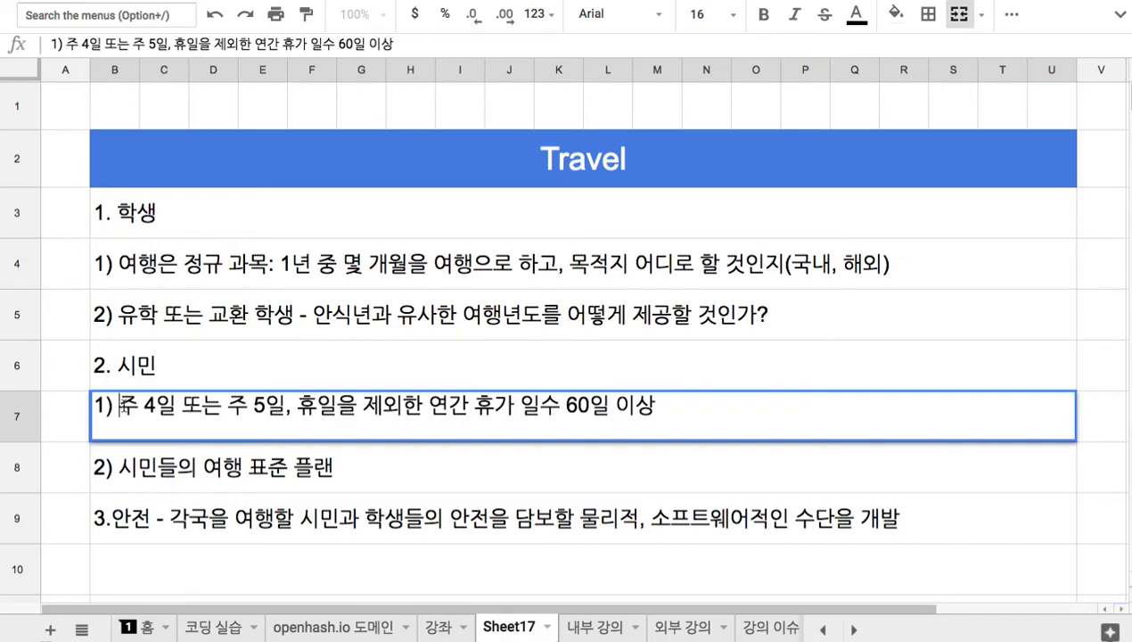
text(기업 자동화 )
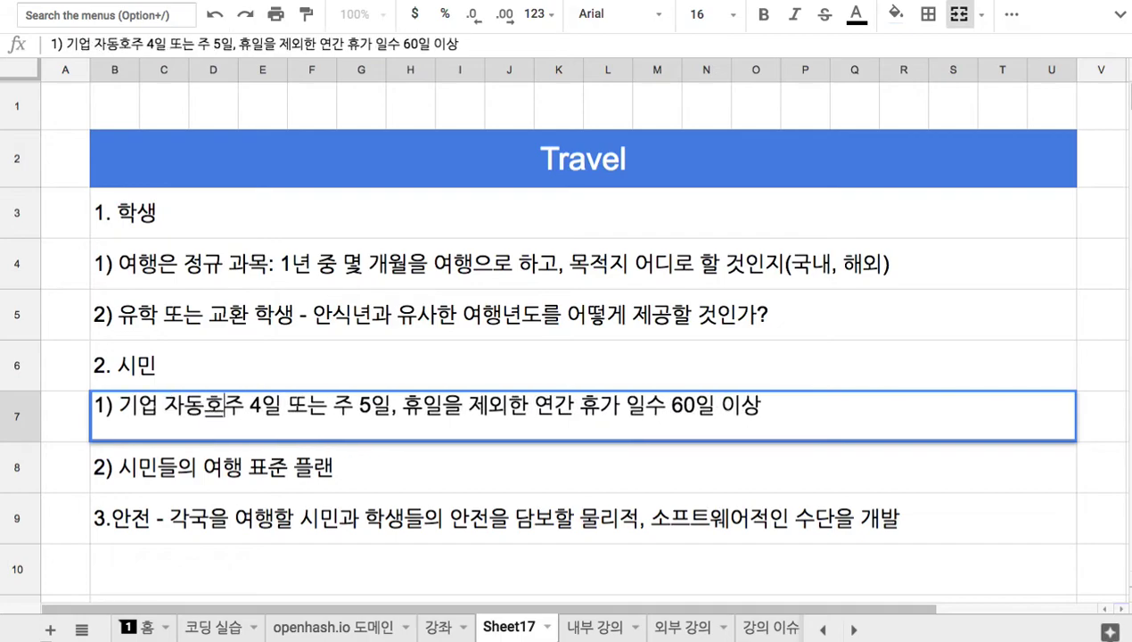
text(=>)
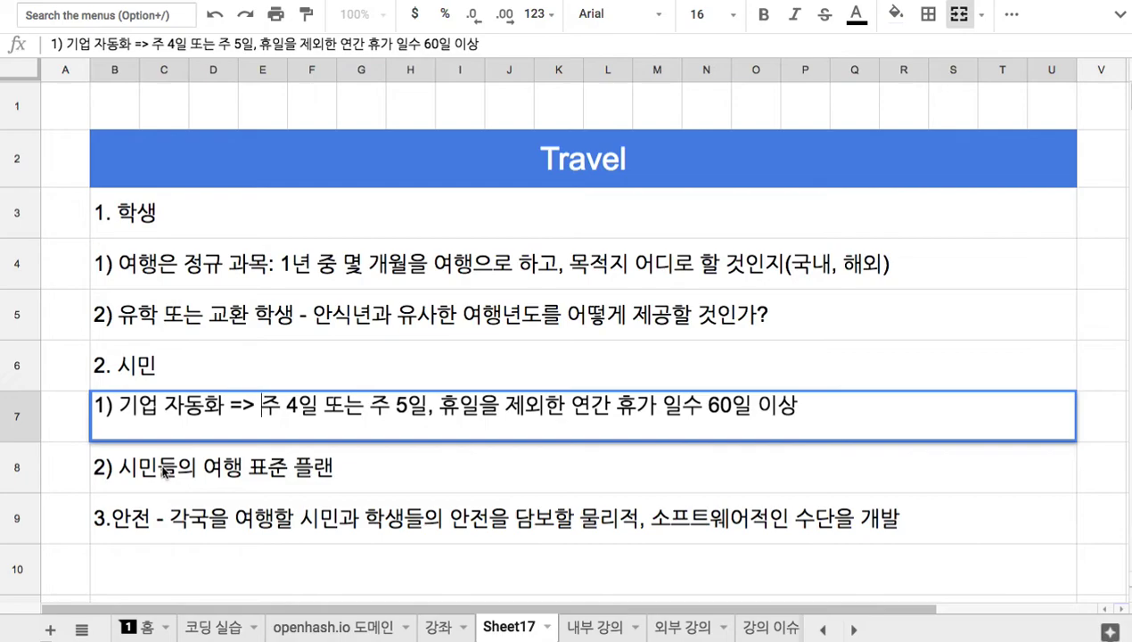
drag(505, 406, 622, 425)
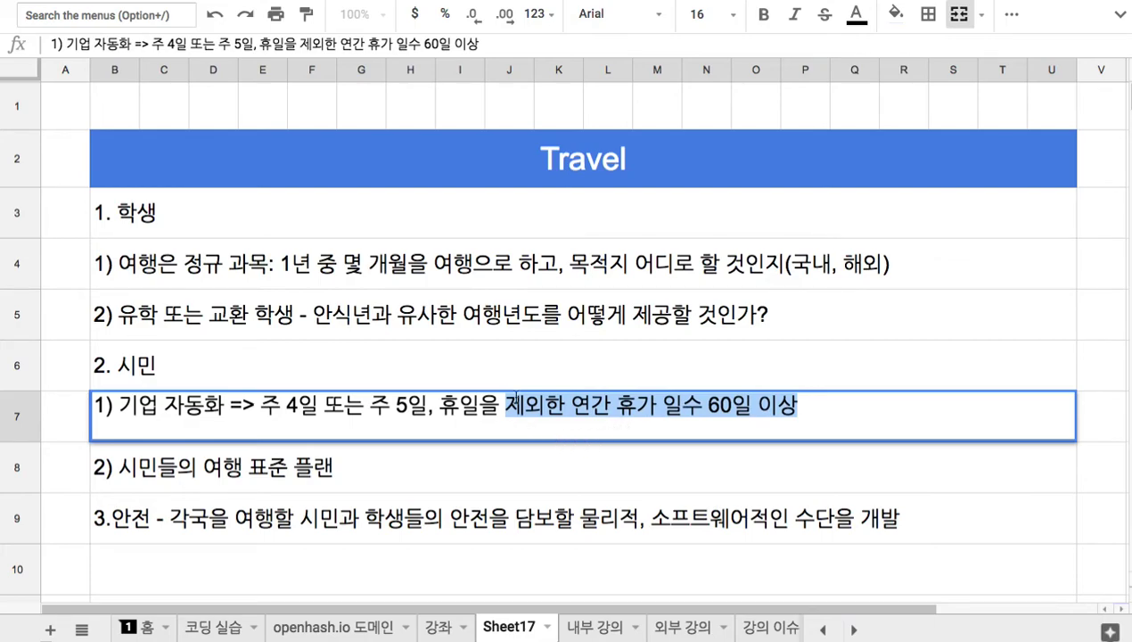
click(529, 472)
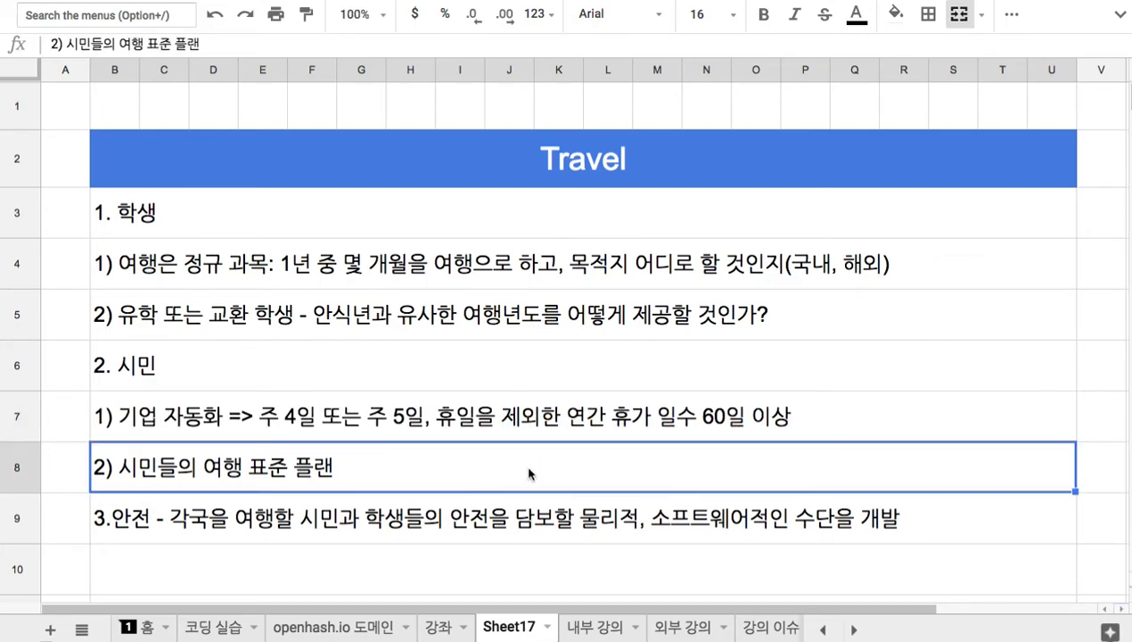
- Switch to the Travel website and review its page through the destination, lodging, meals and safety sections
click(572, 165)
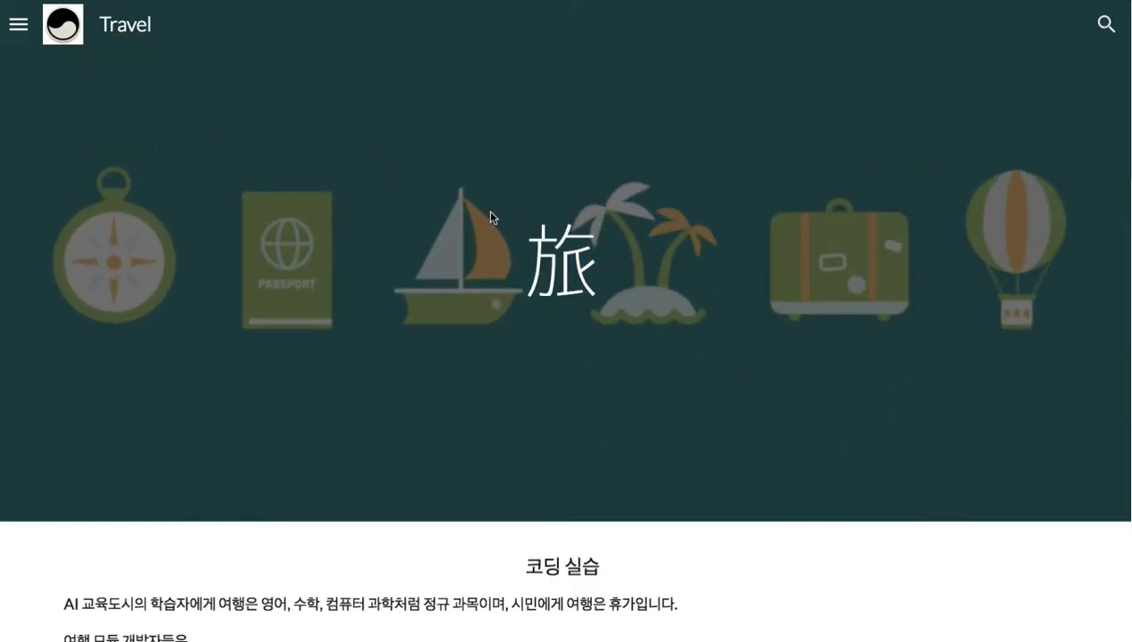
scroll(486, 210, down, 3)
scroll(489, 212, down, 8)
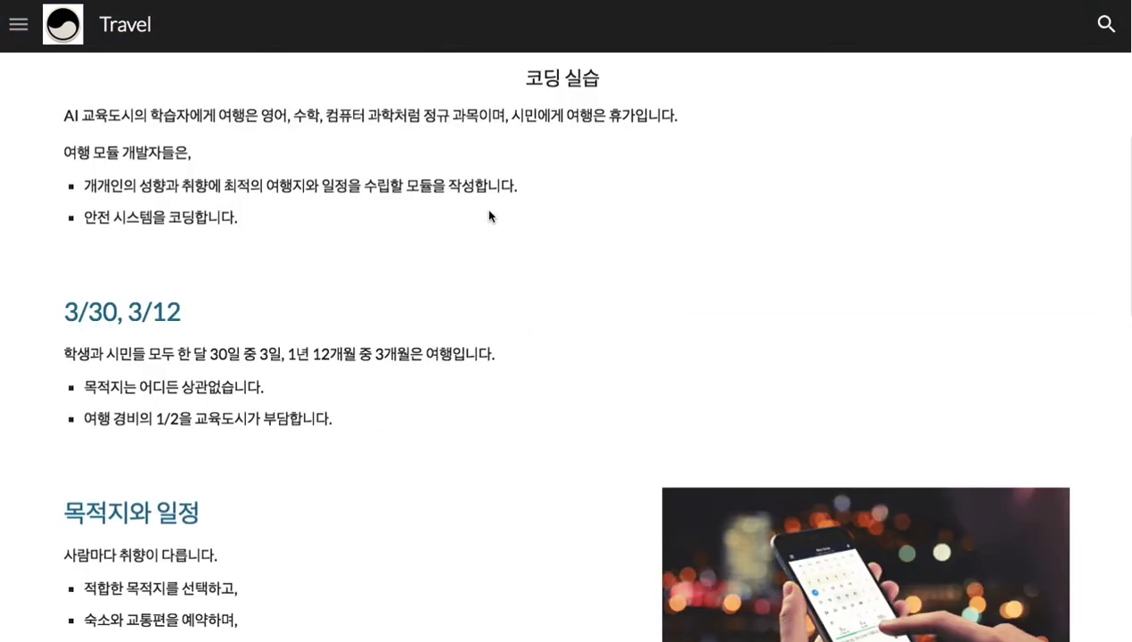
scroll(488, 214, down, 7)
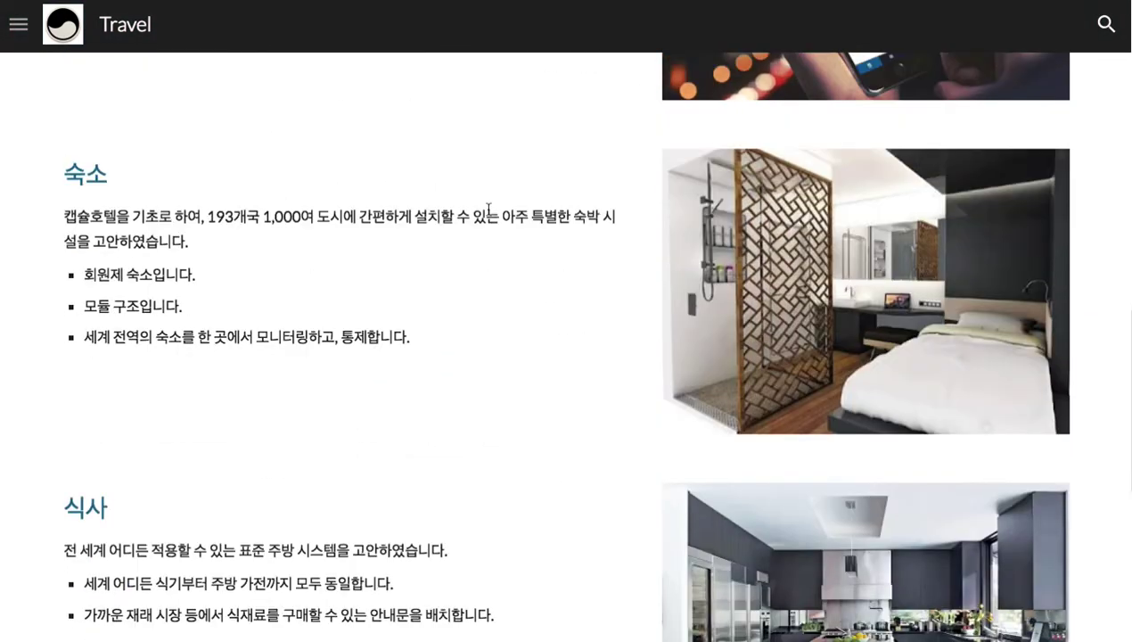
scroll(487, 214, down, 1)
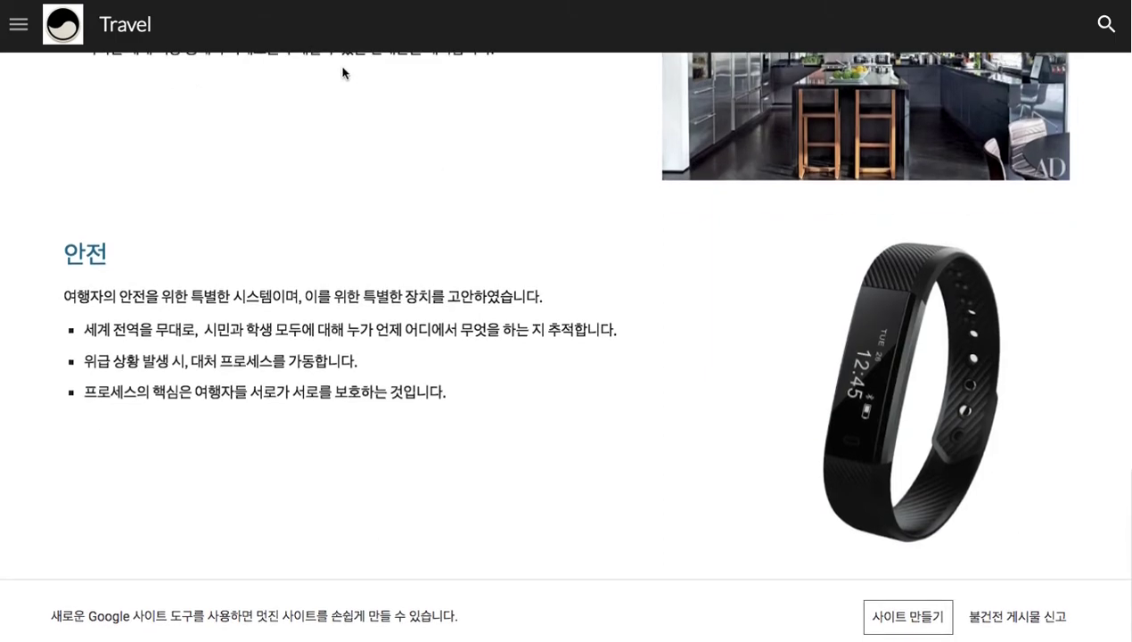
- Return to Sheet17 and add the section heading "4. 세계 각국에 교육도시 여행자를 위한 숙소" in row 10
key(ctrl+Tab)
scroll(415, 328, down, 2)
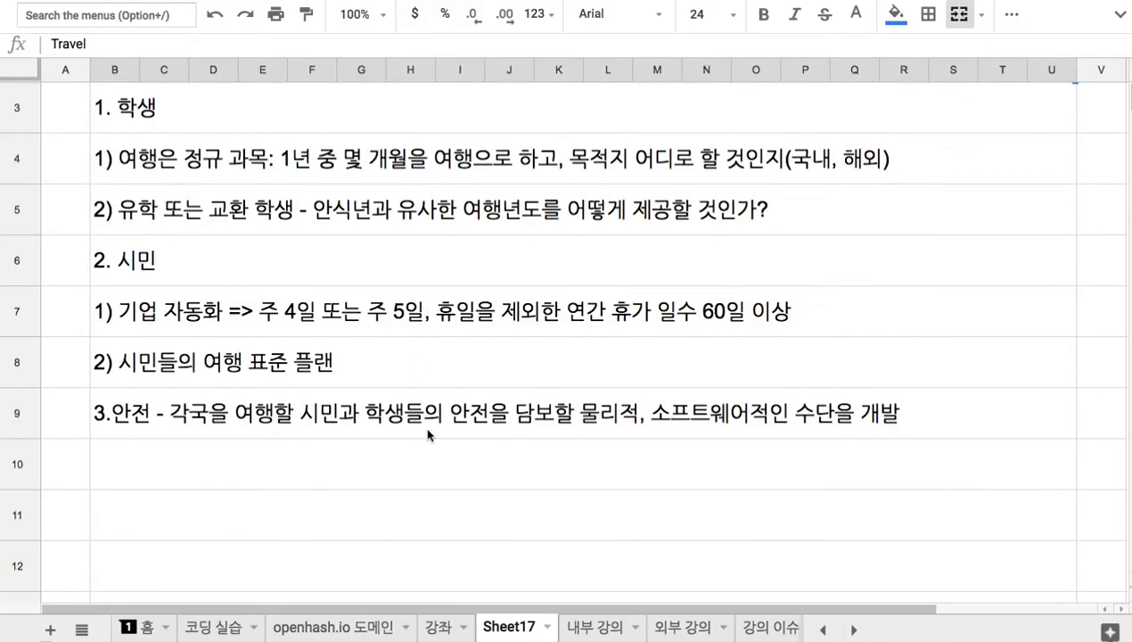
click(444, 476)
text(4)
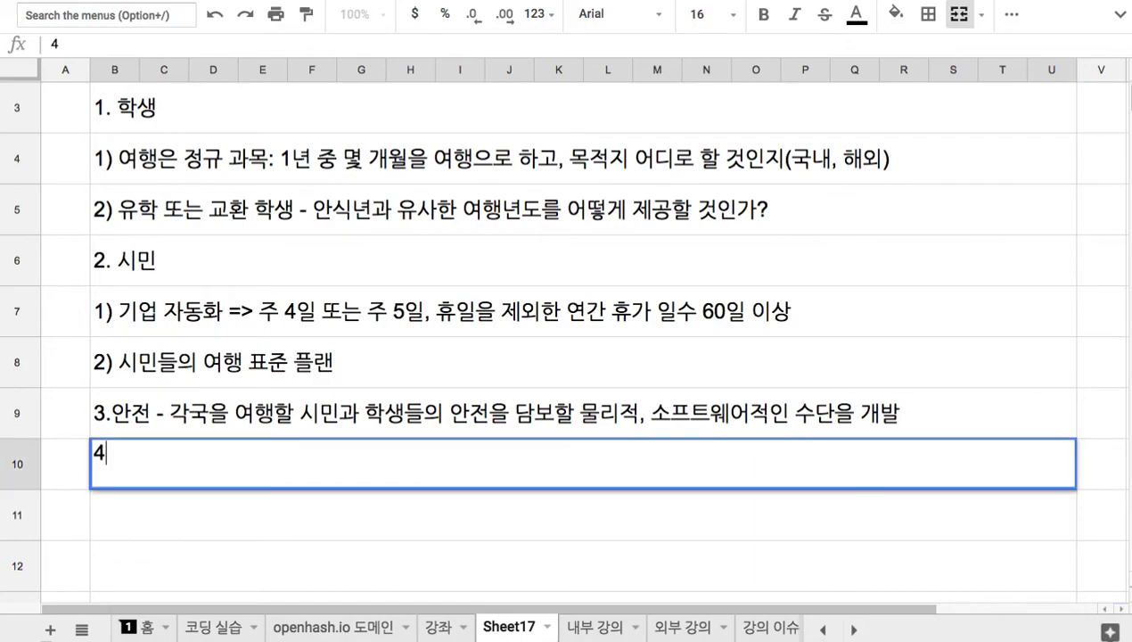
text(. 세계)
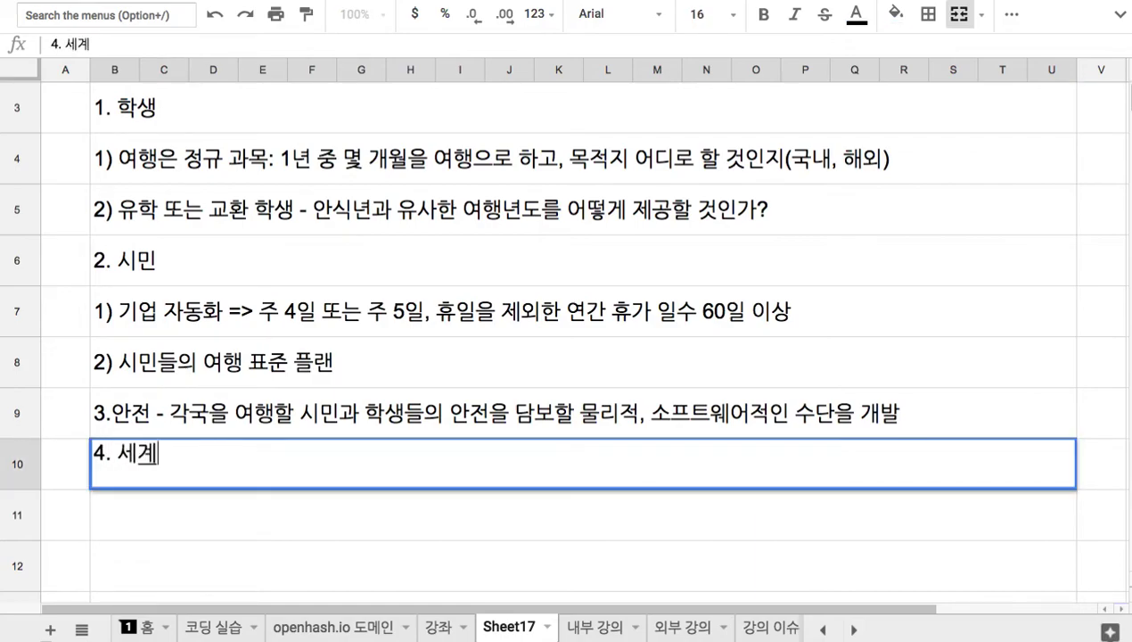
text( 각ㄱ국에 )
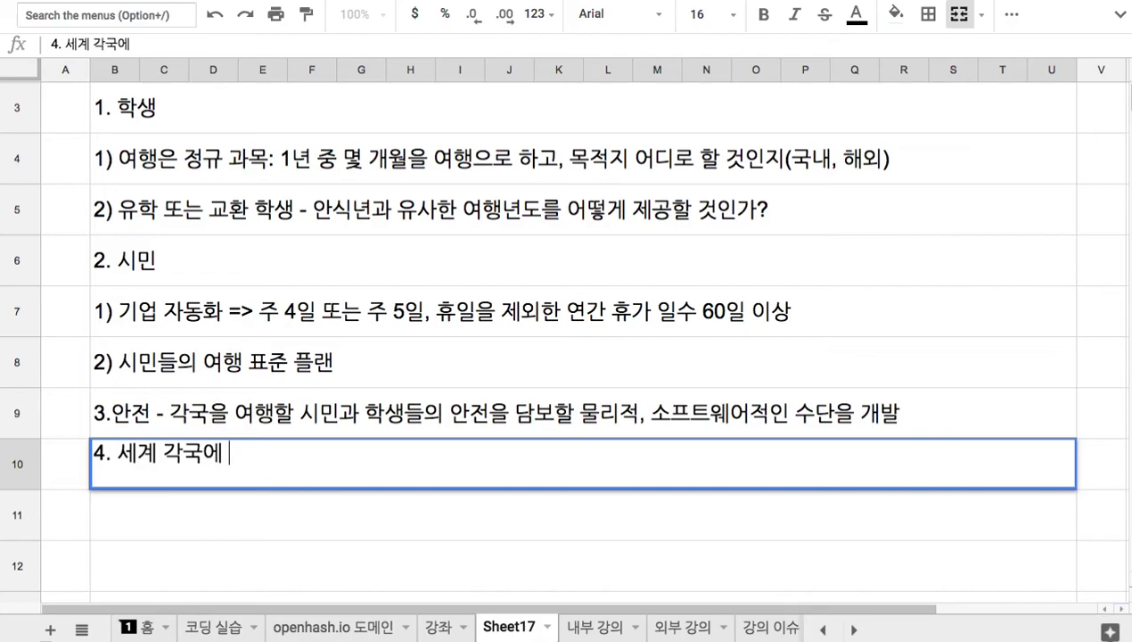
text(교육도)
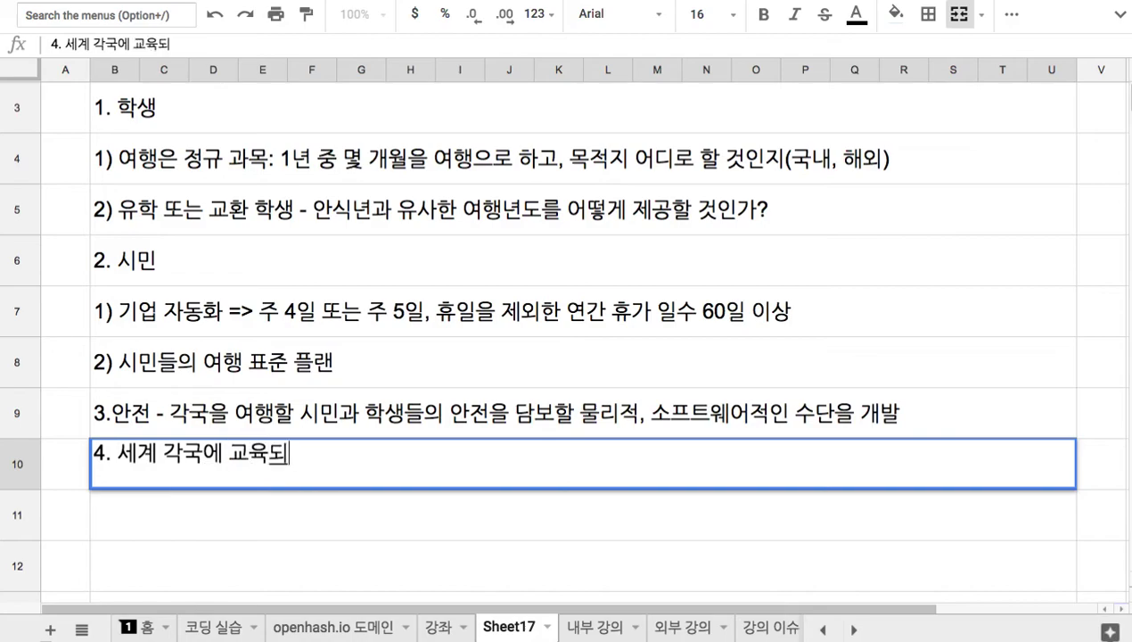
text(시 여행자를)
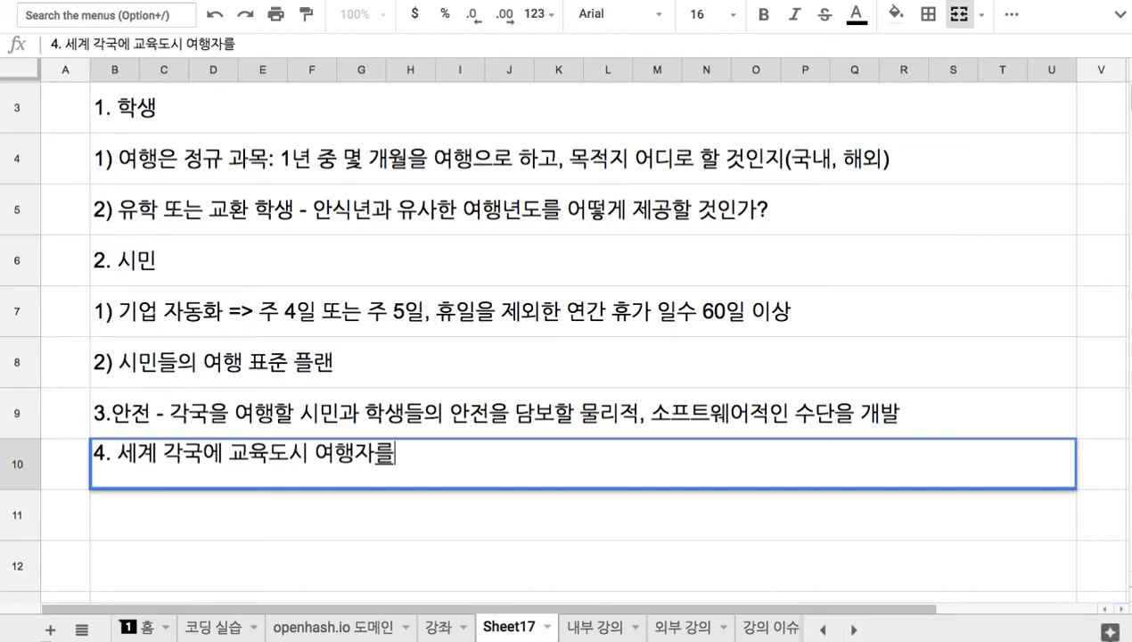
text( 위하ㄴ 숙소)
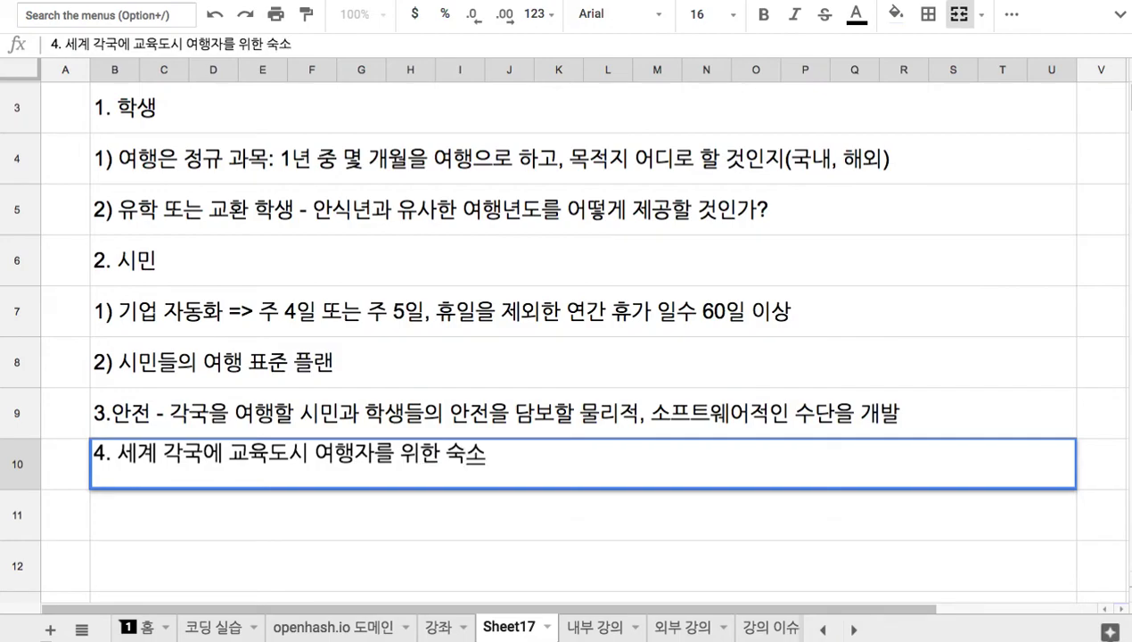
- Begin the first lodging item in row 11 with "1) 제주 AI 교육도시"
click(463, 521)
text(1) 제주 )
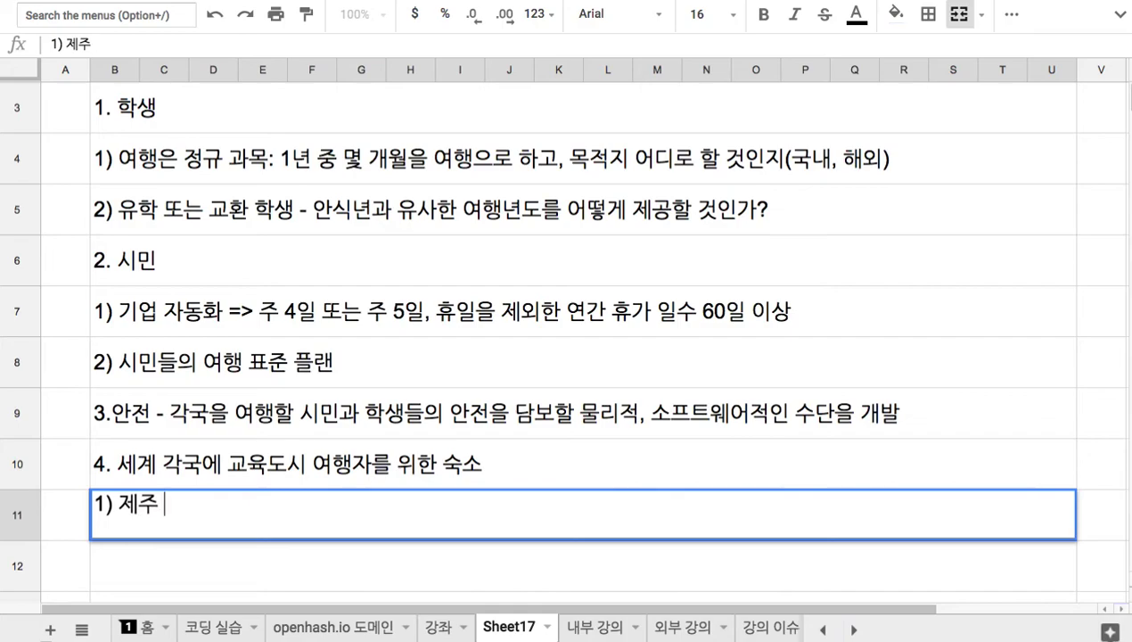
text(AI 교육도시 )
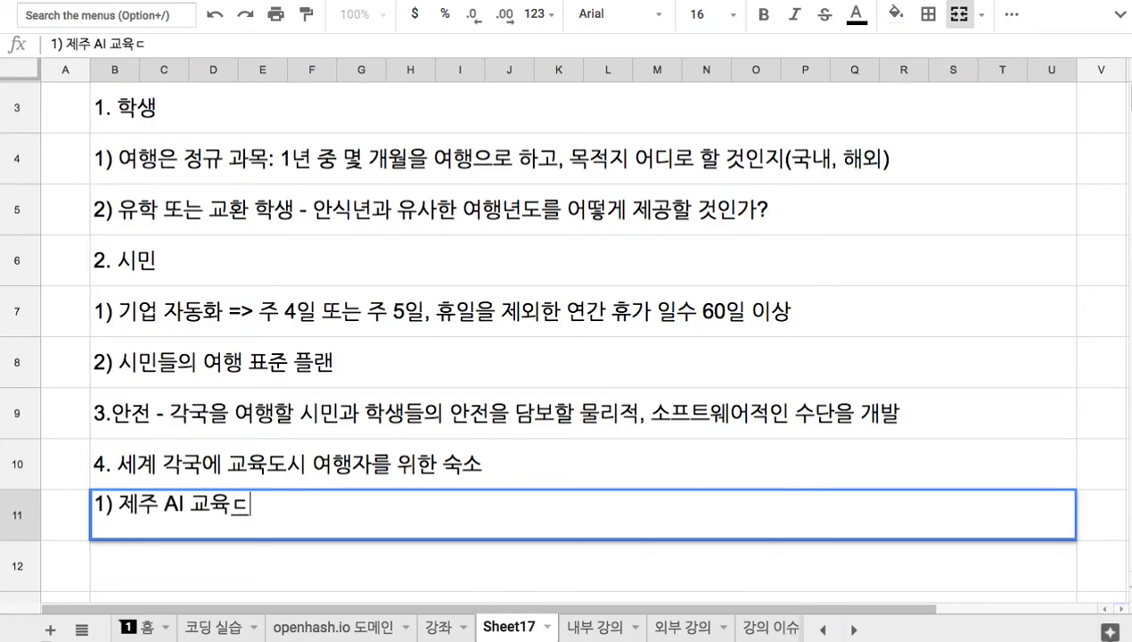
- Extend the row 11 lodging item with the candidate sites "- 예래동 또는 알뜨르 비행장 부지, 정석 비행장 부지....."
text(- 옐래)
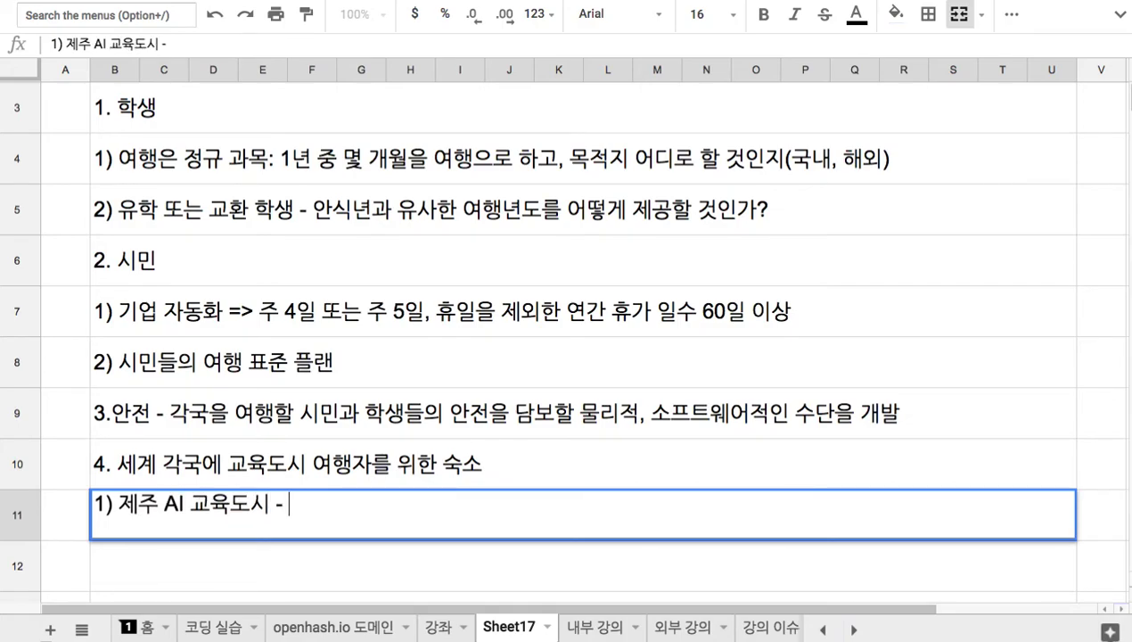
key(BackSpace)
key(BackSpace)
text(예래도)
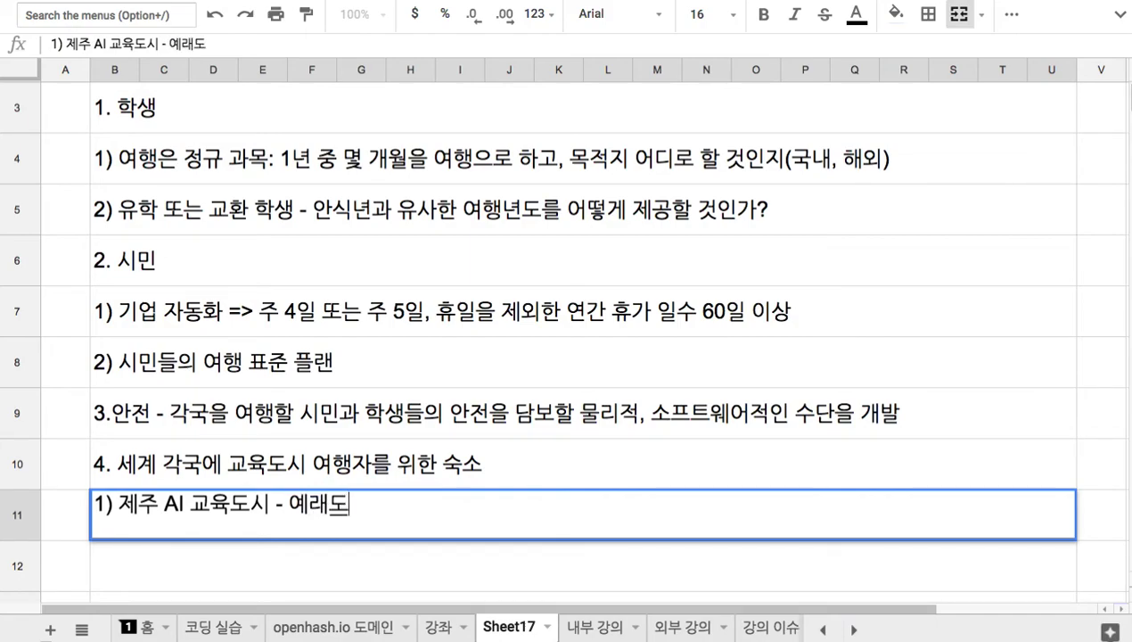
text(ㅇ 또는 알뜨)
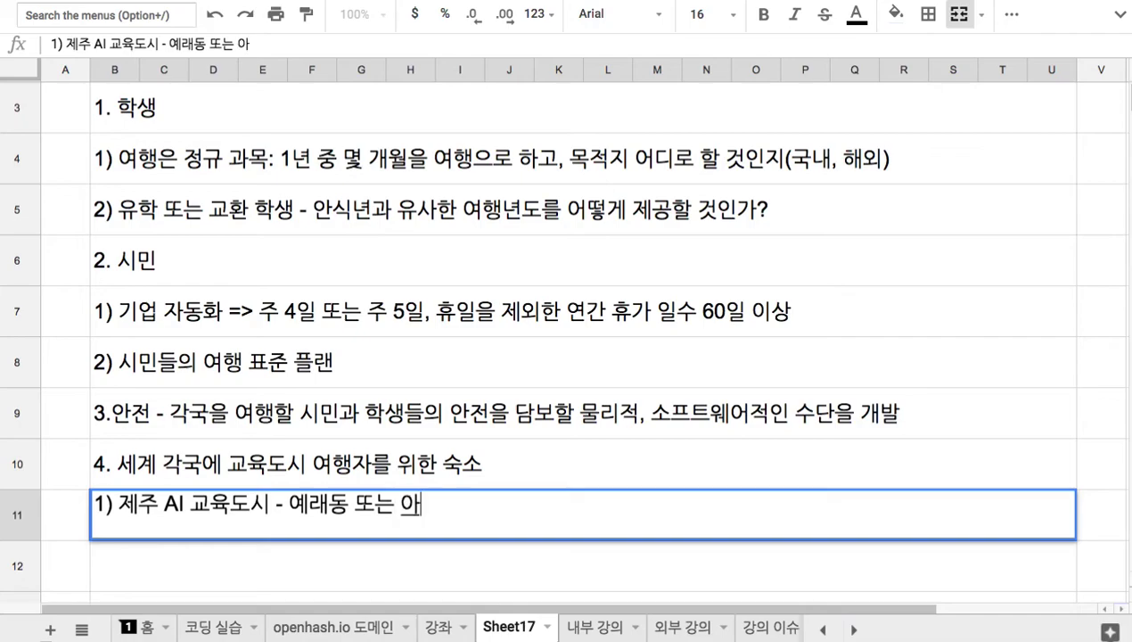
text(르 비)
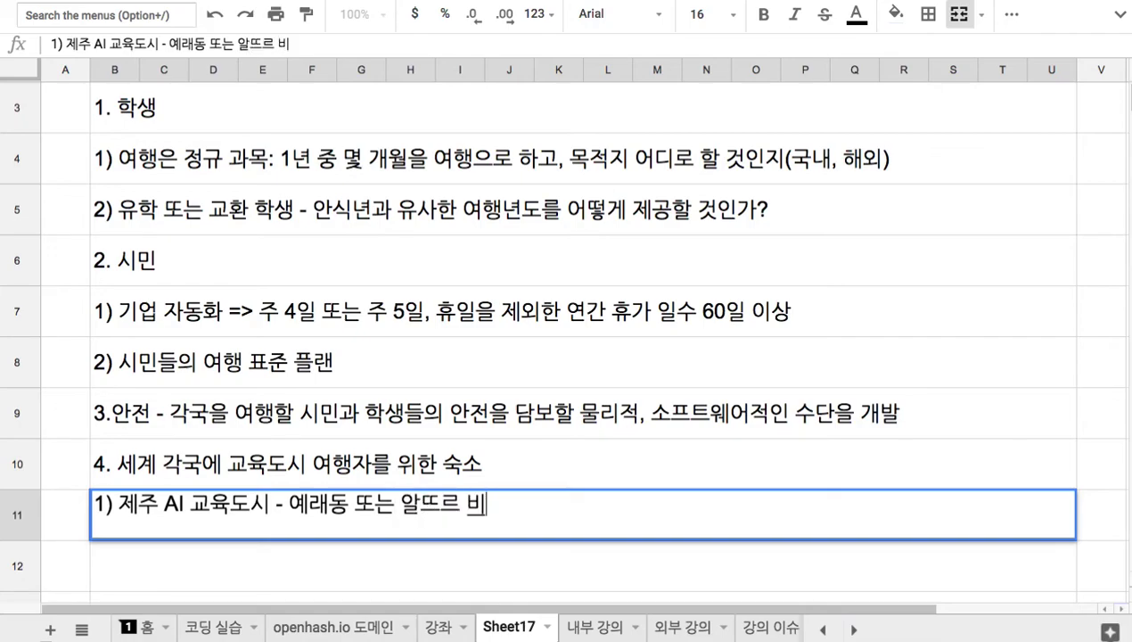
text(해아ㅇ 뷔)
key(BackSpace)
key(BackSpace)
key(BackSpace)
key(BackSpace)
key(BackSpace)
key(BackSpace)
text(행장 부지, 정)
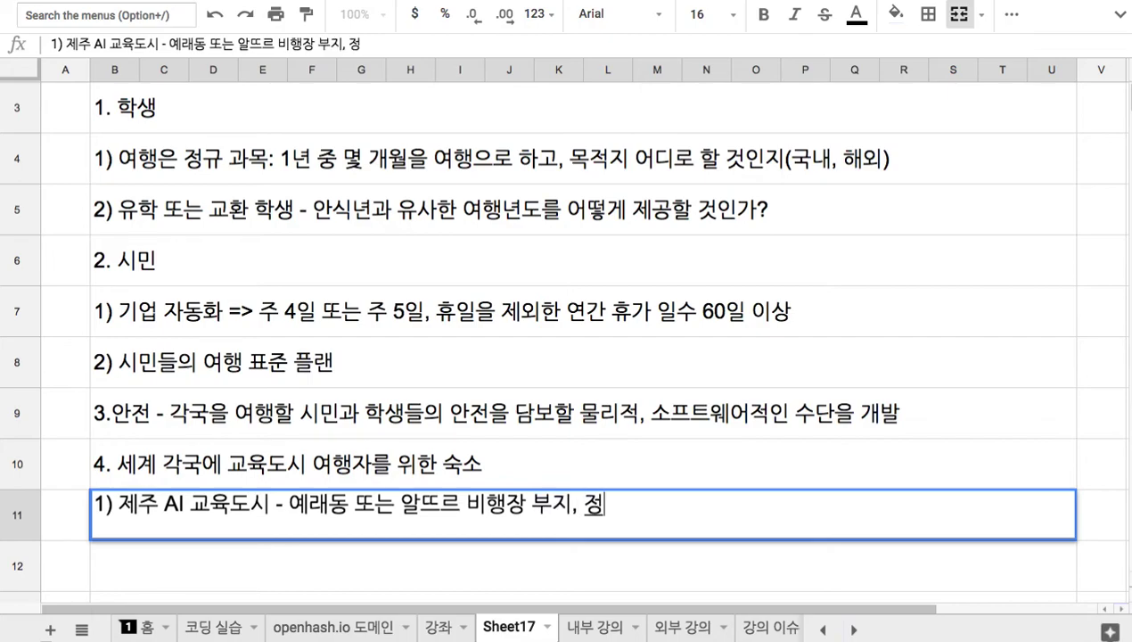
text(석 비행)
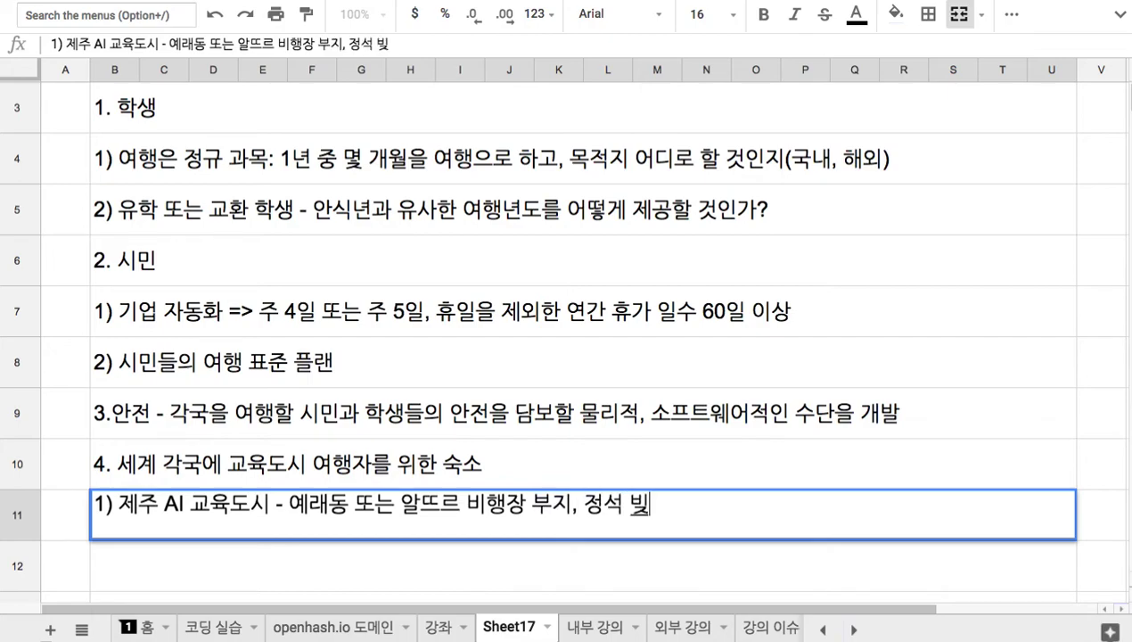
text(장 부자)
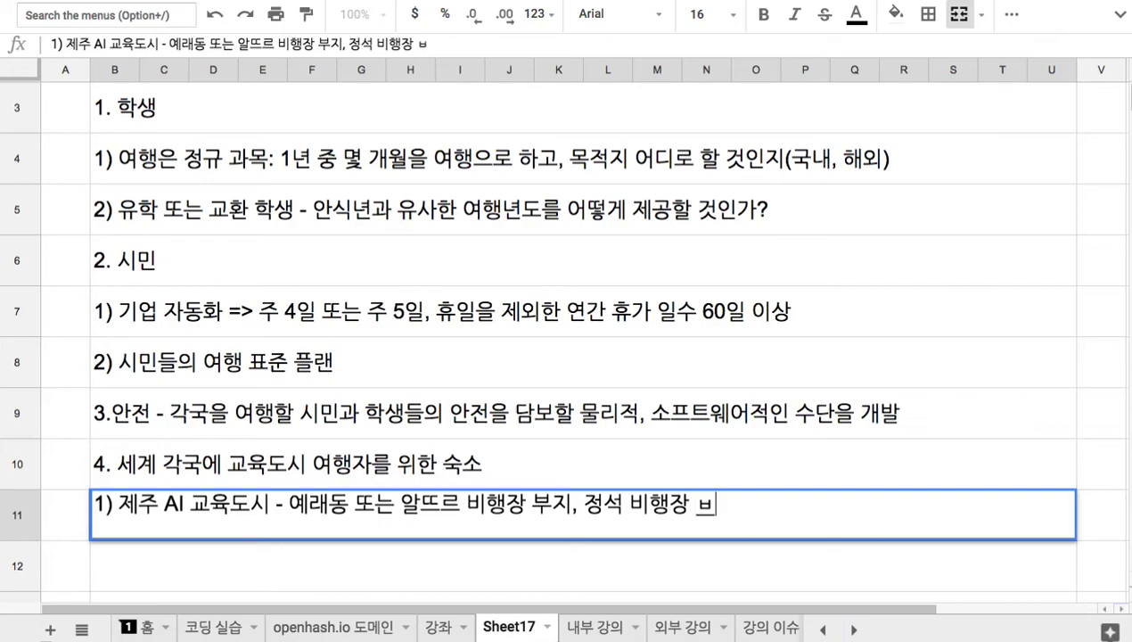
text(지.....)
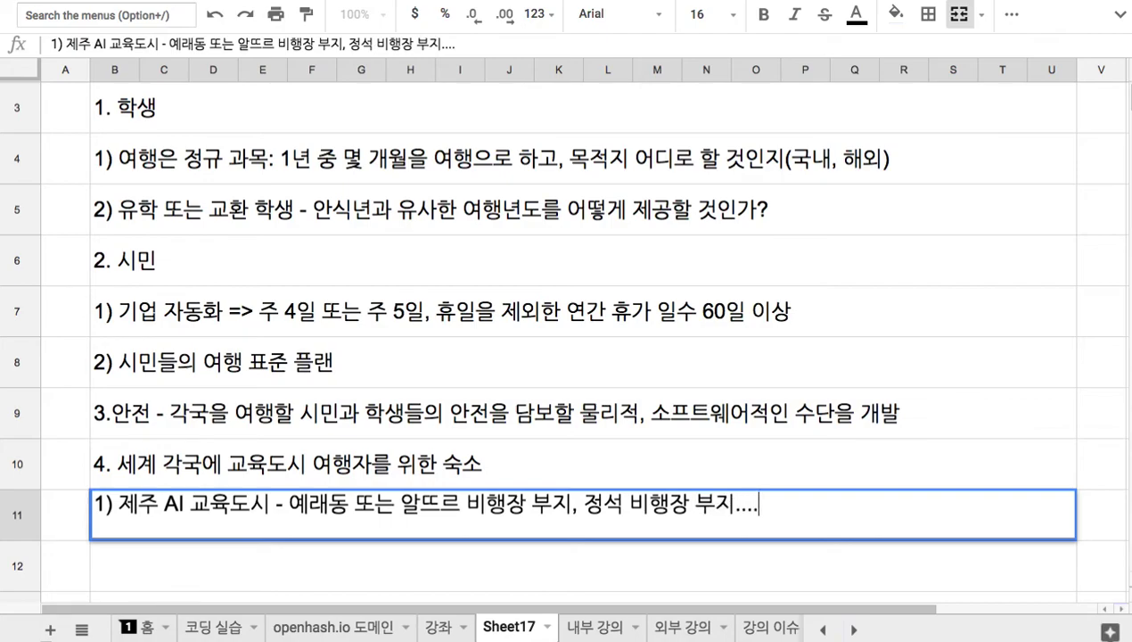
key(Left)
key(Left)
key(Left)
key(Left)
key(Left)
key(Left)
key(Left)
key(Left)
key(Left)
key(Left)
key(Left)
key(Left)
key(Left)
key(Left)
key(Left)
key(Left)
key(Left)
key(Left)
key(Left)
key(Left)
drag(118, 504, 272, 513)
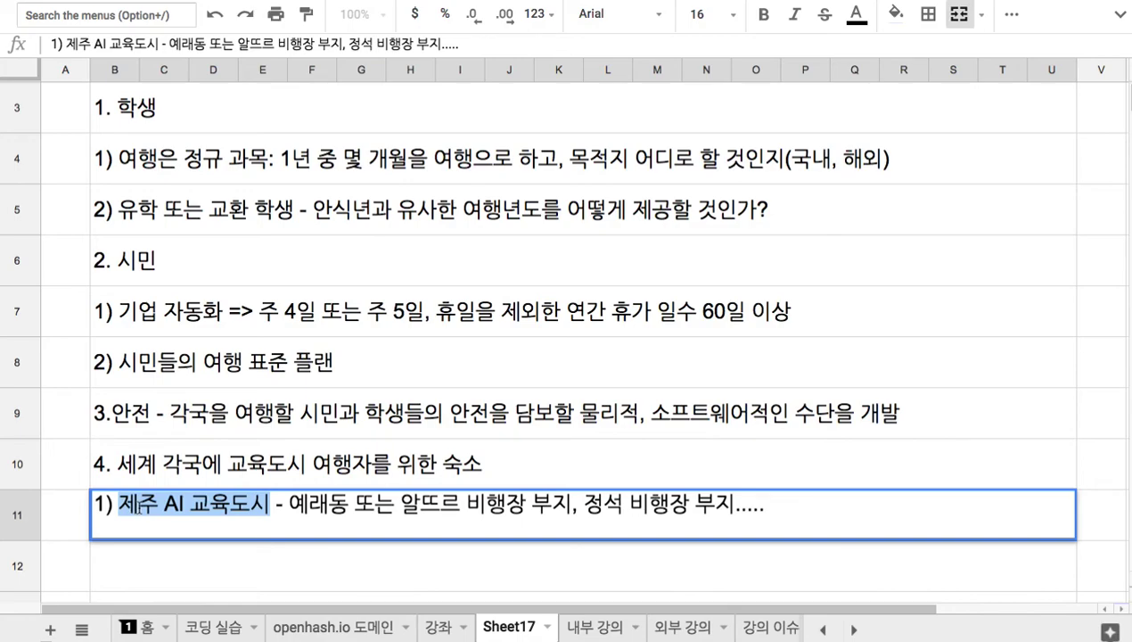
drag(186, 504, 267, 504)
- Begin the second lodging item in row 12 with "2) 수백 ~ 수천 만의 교육 도시 시민들이 세계 각지에 산재"
click(226, 549)
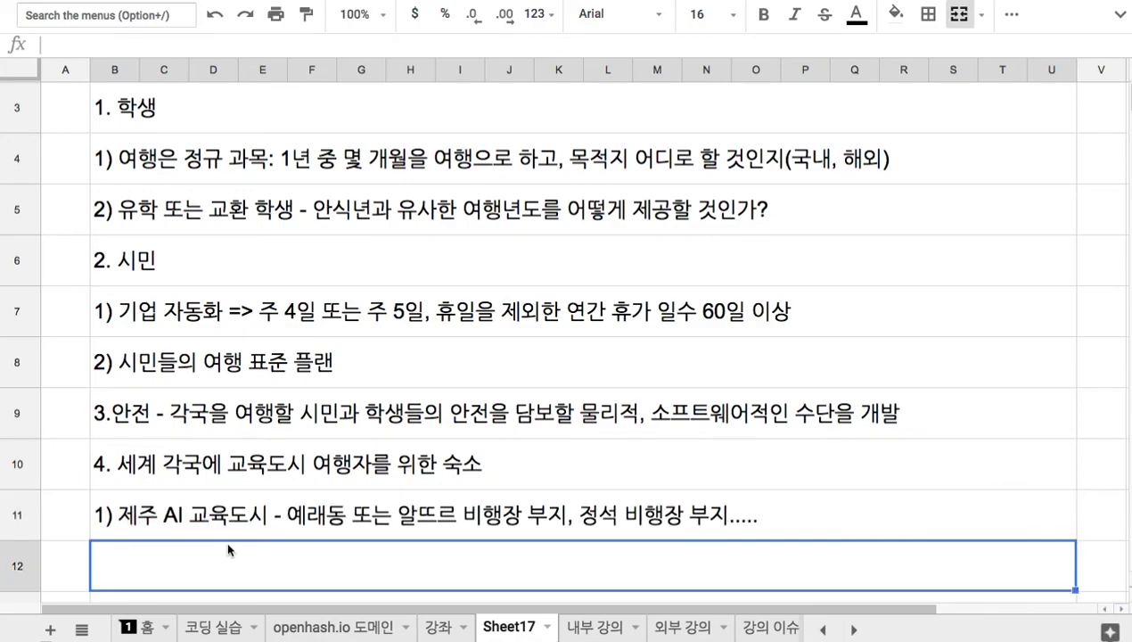
scroll(227, 550, down, 3)
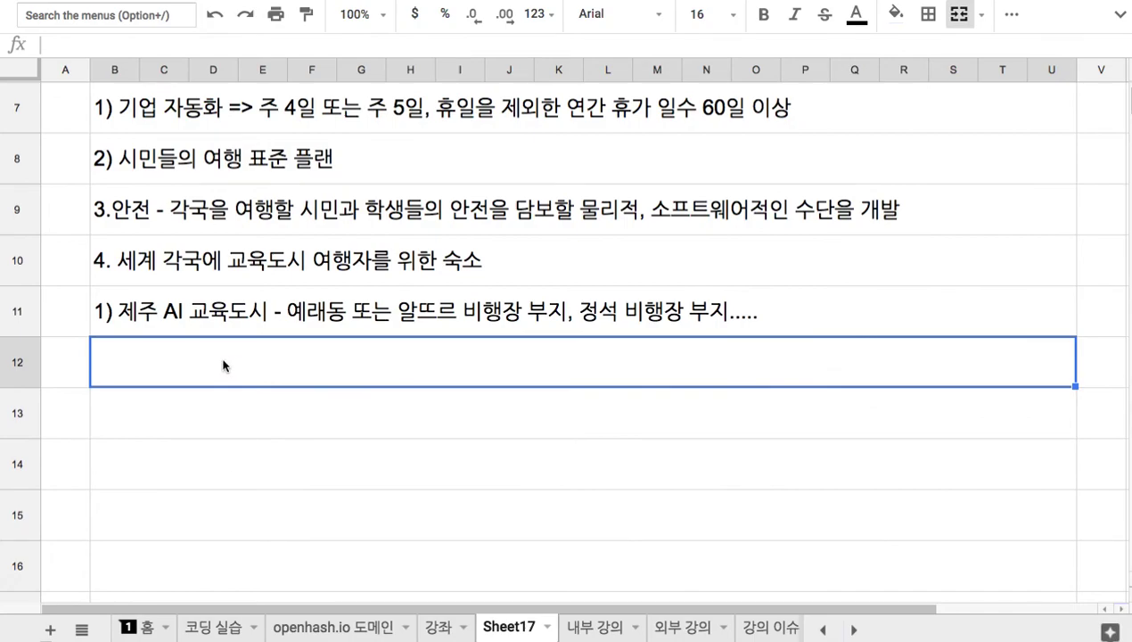
text(2) )
text(수백 )
text(~ 수녑)
key(BackSpace)
key(BackSpace)
key(BackSpace)
text(천 만의 공)
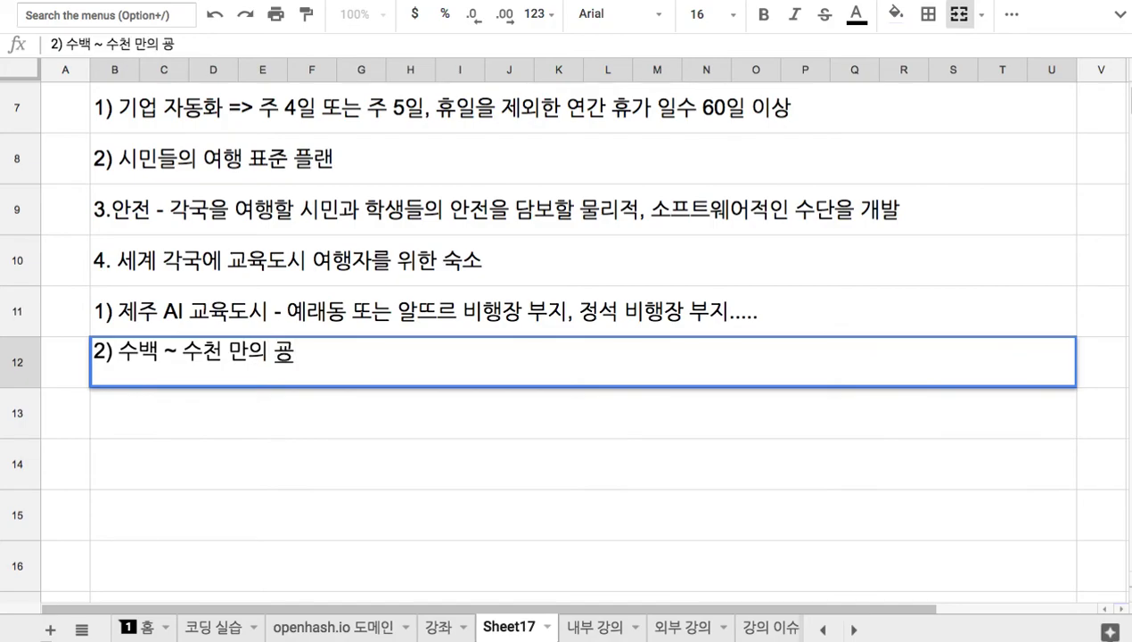
text(육 도시 시민)
text(들이 셉)
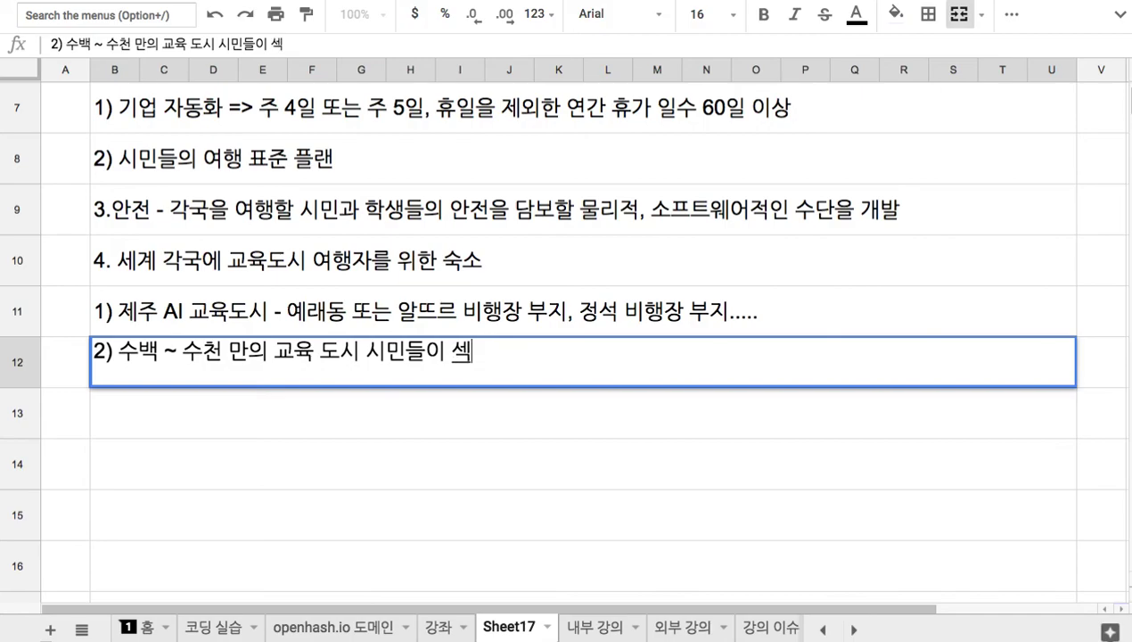
text(계 각지에 산재)
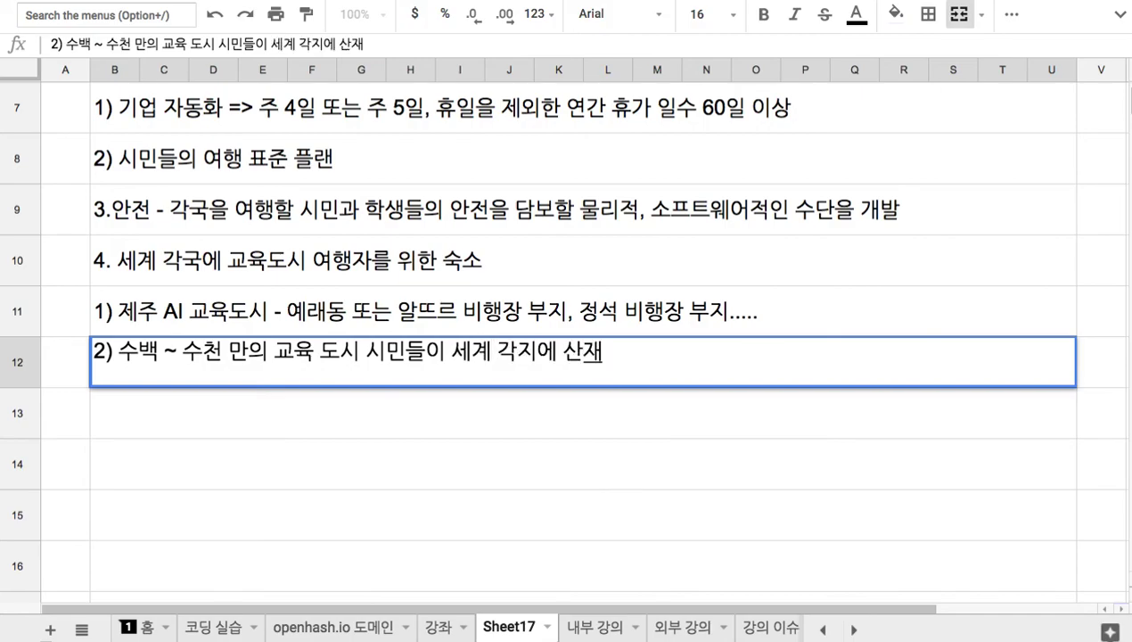
- Continue the row 12 item with "하는 상황을 고려해서 여행자 숙소를"
text(할)
key(BackSpace)
text(는 ㅏㅇ호)
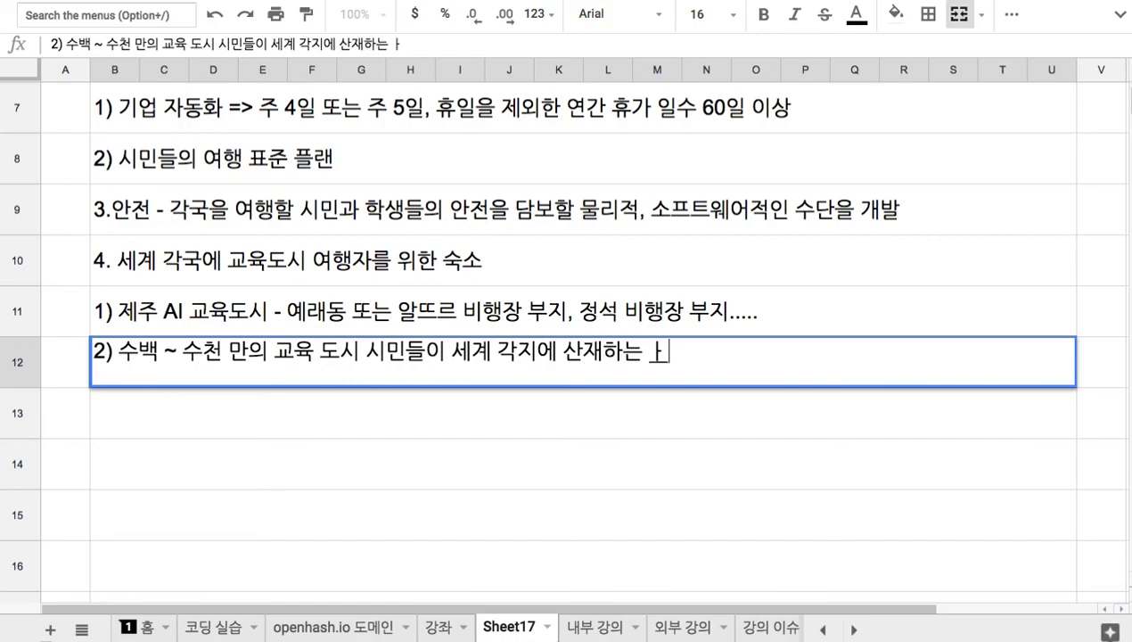
key(BackSpace)
key(BackSpace)
key(BackSpace)
key(BackSpace)
text(상황을 고려해서 여행자 숙소를 )
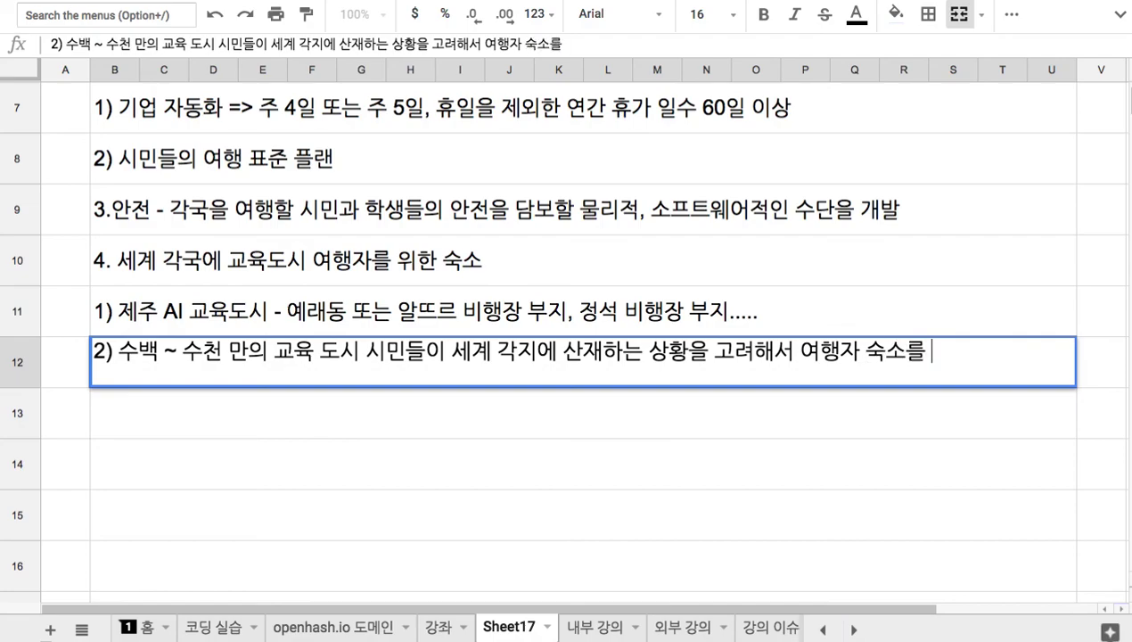
- Complete the row 12 sentence with "어떻게 설치하고 운영할 것인지 코딩"
text(어떻게 설)
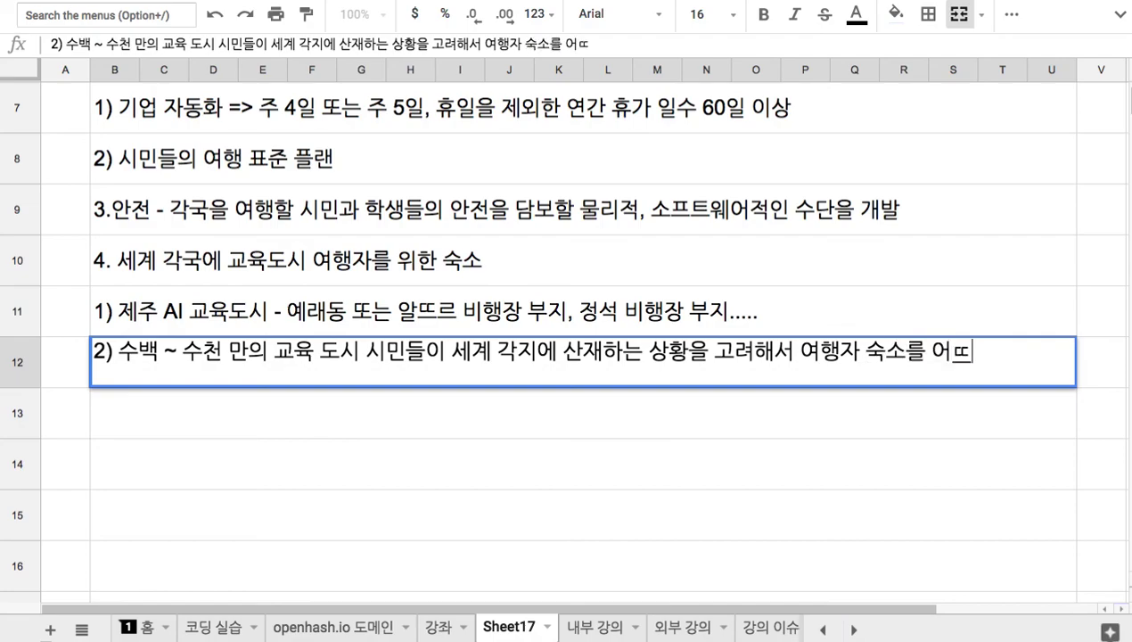
text(하고 ㅇ)
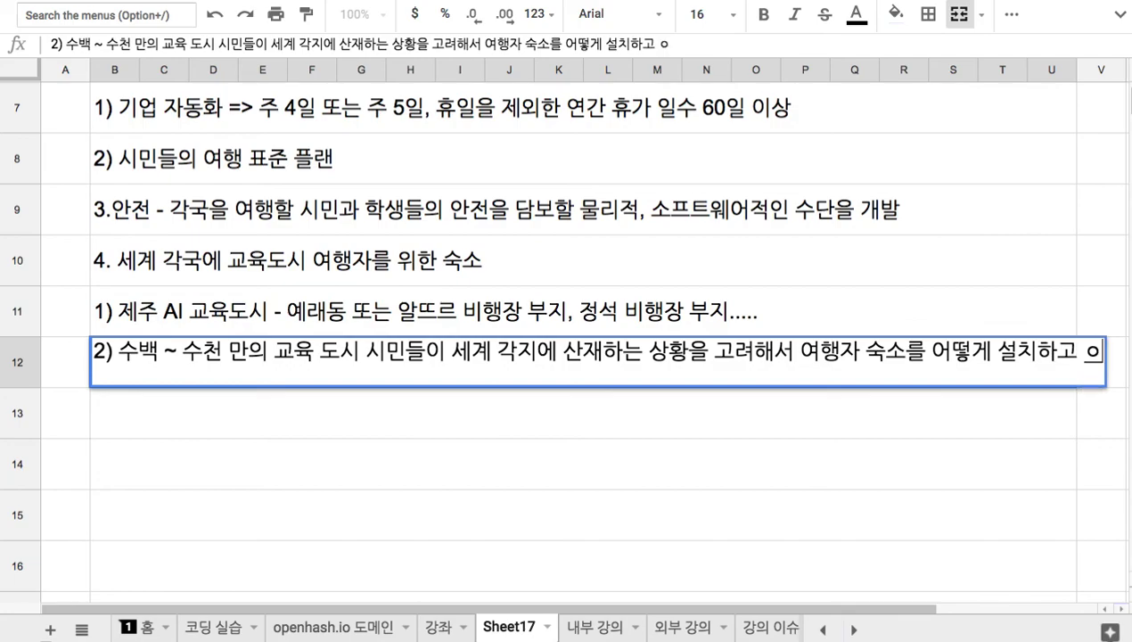
text(운영할 것ㅇ니지)
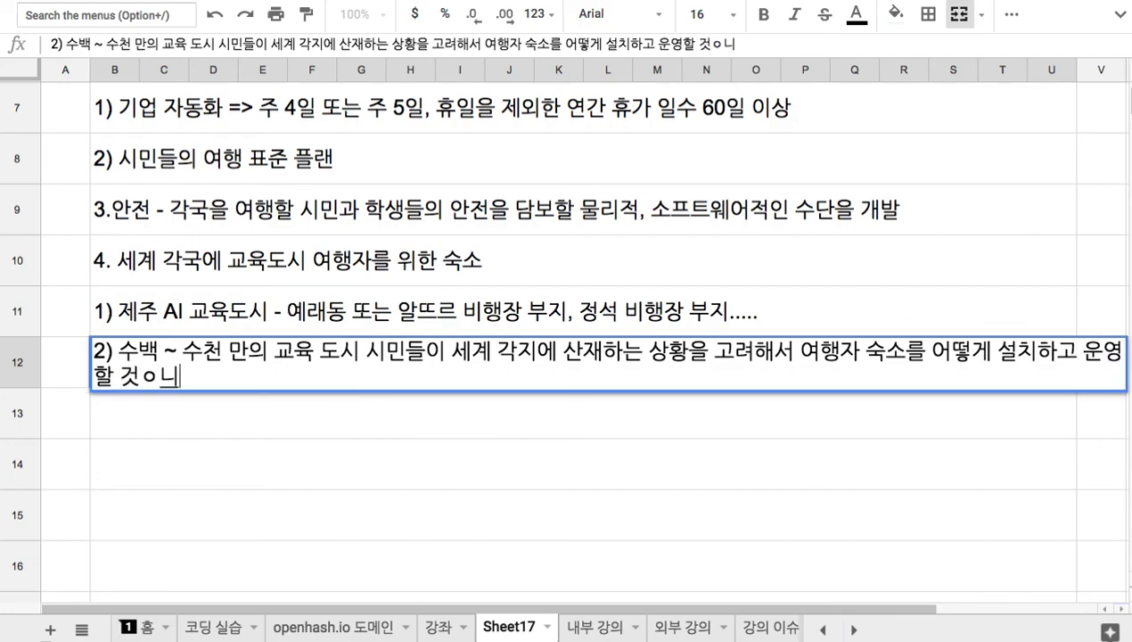
key(BackSpace)
key(BackSpace)
text(인지 콘잉)
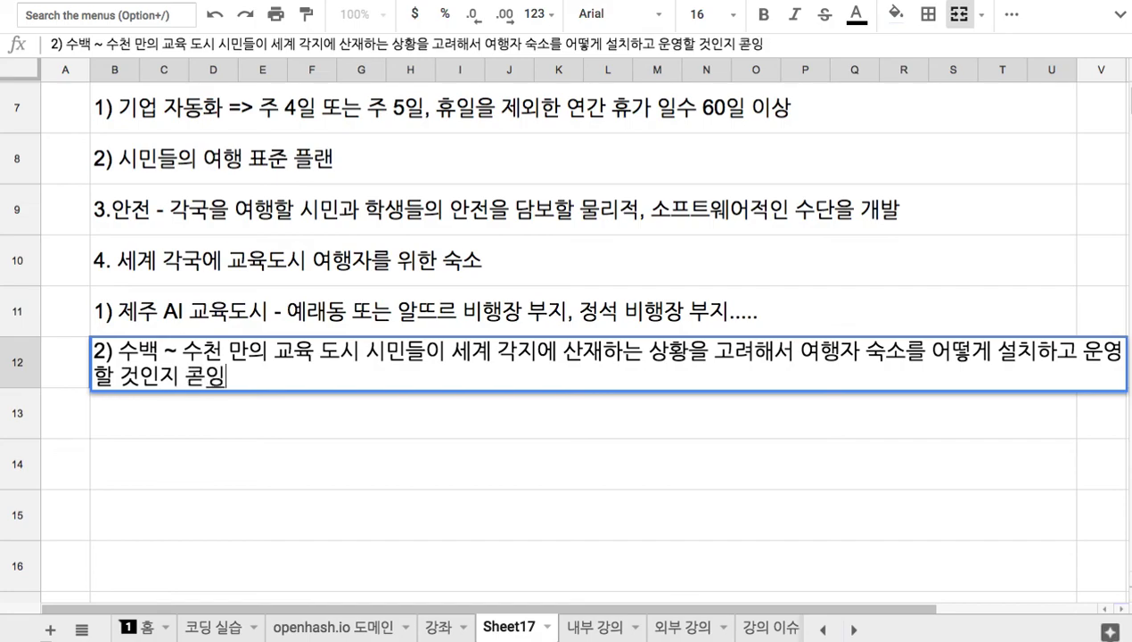
key(BackSpace)
key(BackSpace)
text(코딩)
- Leave the row 12 entry and select the Travel title cell in row 2 to review the outline from its beginning
scroll(240, 299, up, 1)
click(241, 300)
scroll(335, 223, up, 5)
click(416, 169)
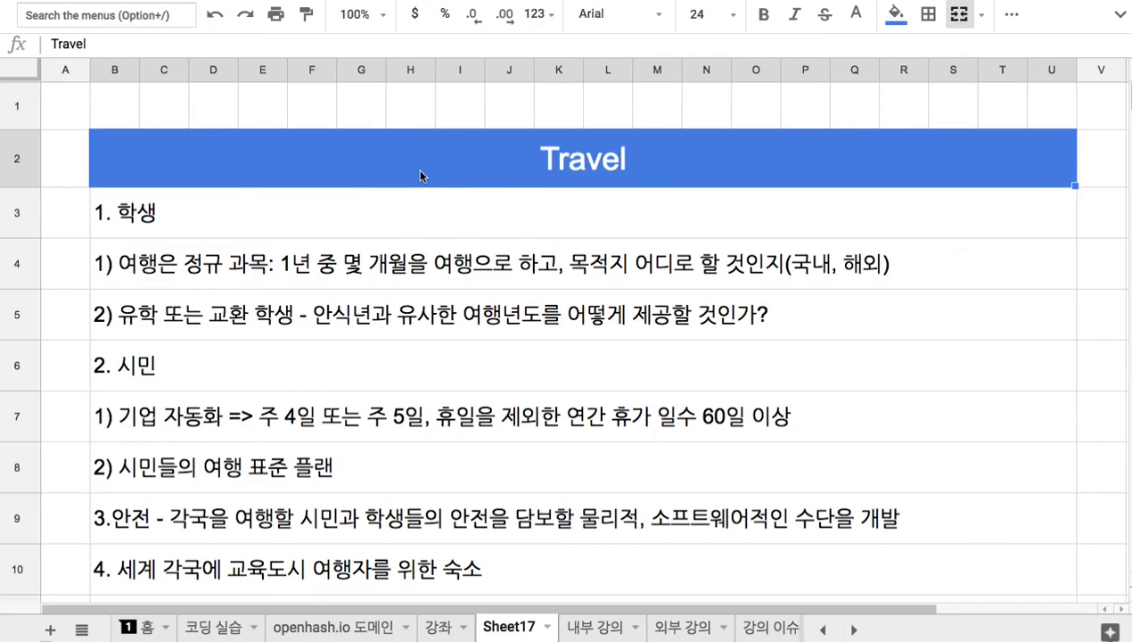